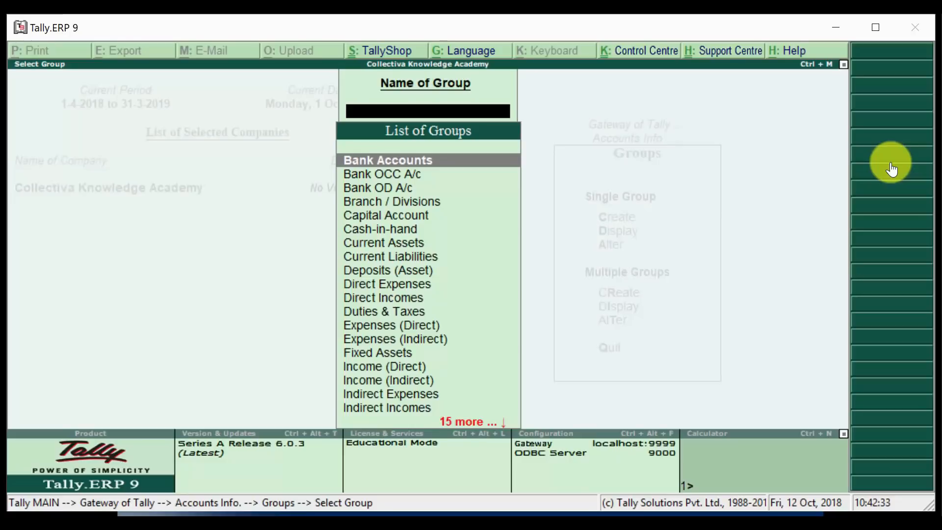
Review the bank-related groups in the group list: Bank Accounts, Bank OCC A/c and Bank OD A/c.
key("Down")
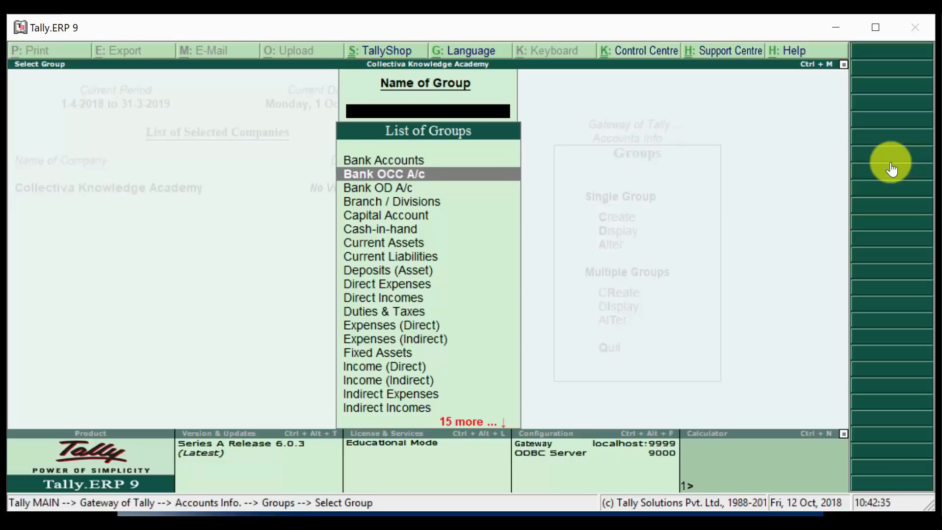
key("Up")
key("Down")
key("Down")
key("Up")
key("Down")
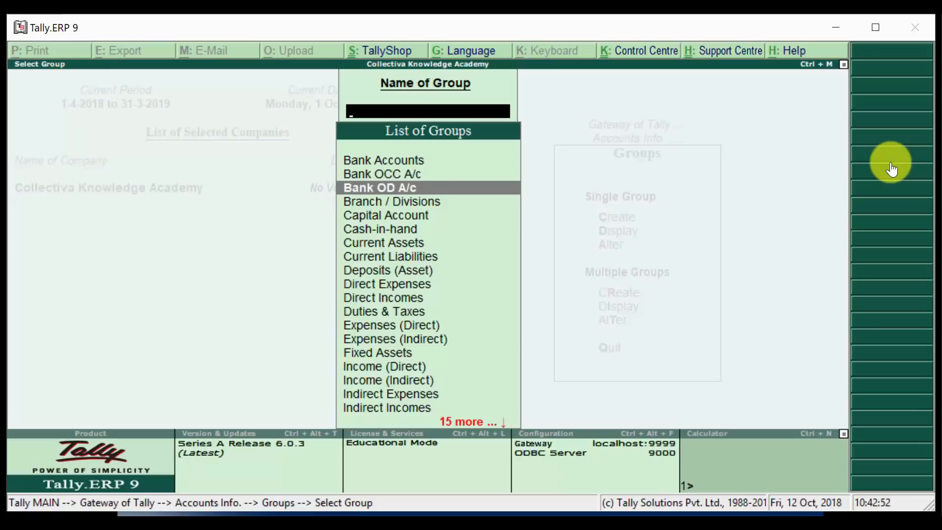
key("Up")
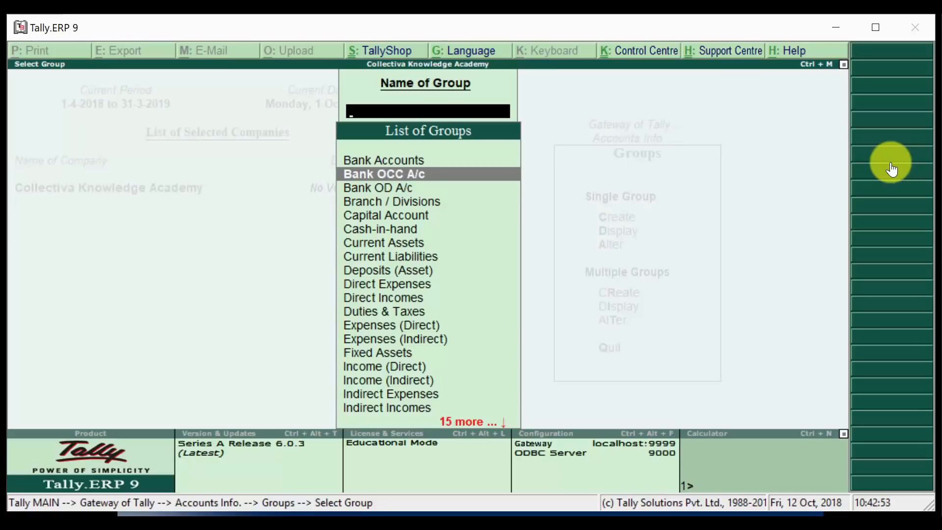
key("Down")
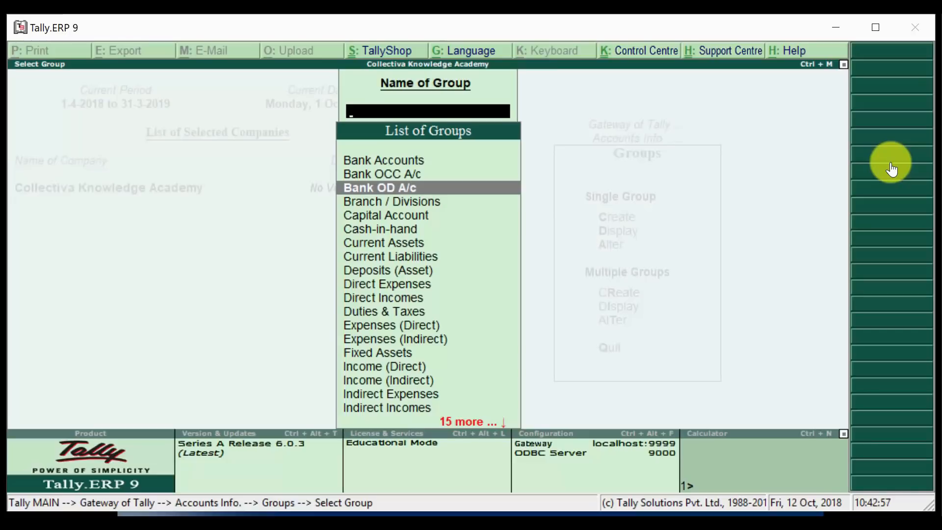
Go through the groups one by one from Branch / Divisions to Deposits (Asset).
key("Down")
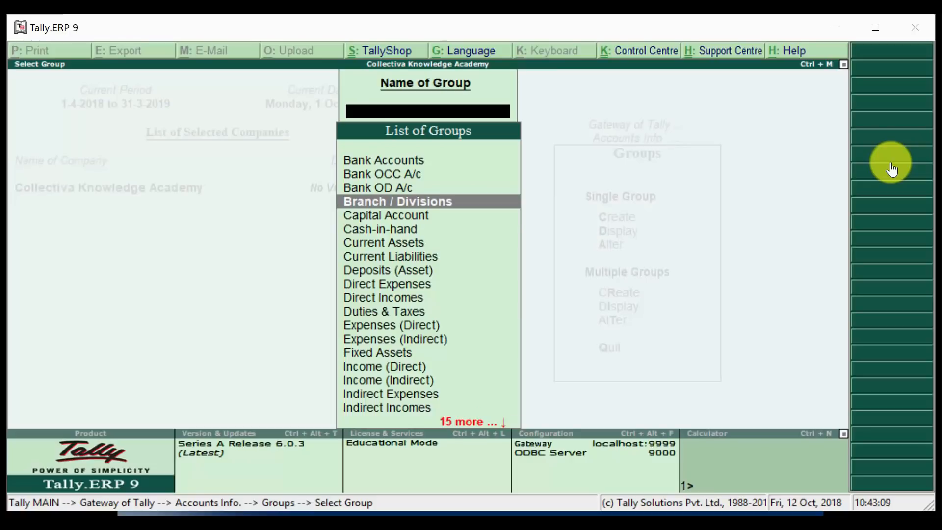
key("Down")
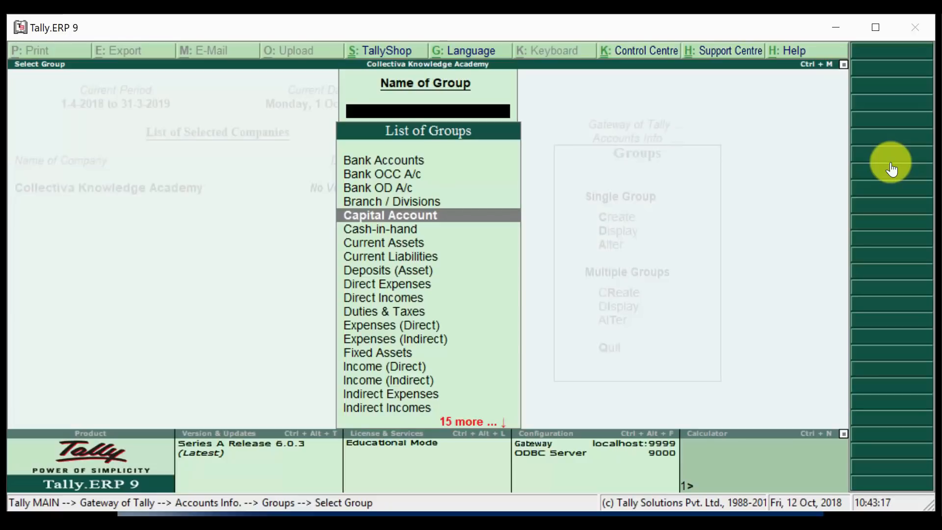
key("Down")
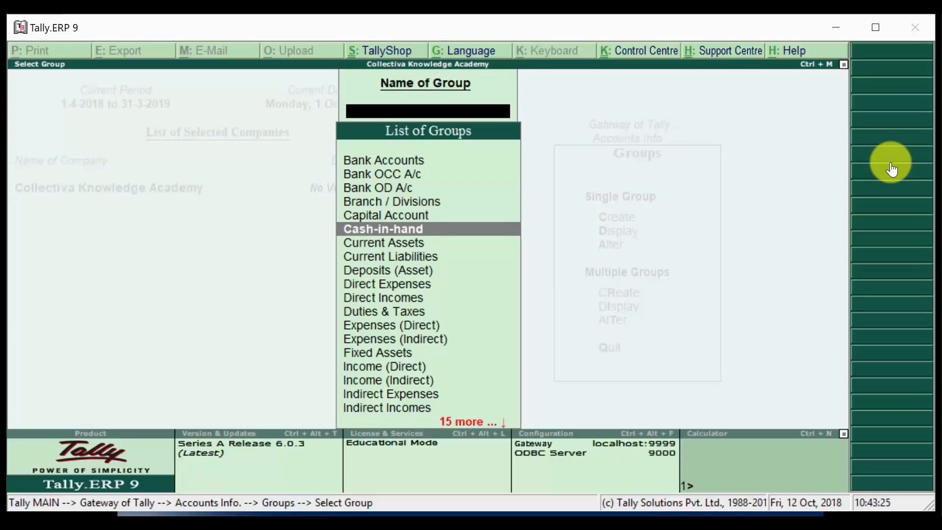
key("Down")
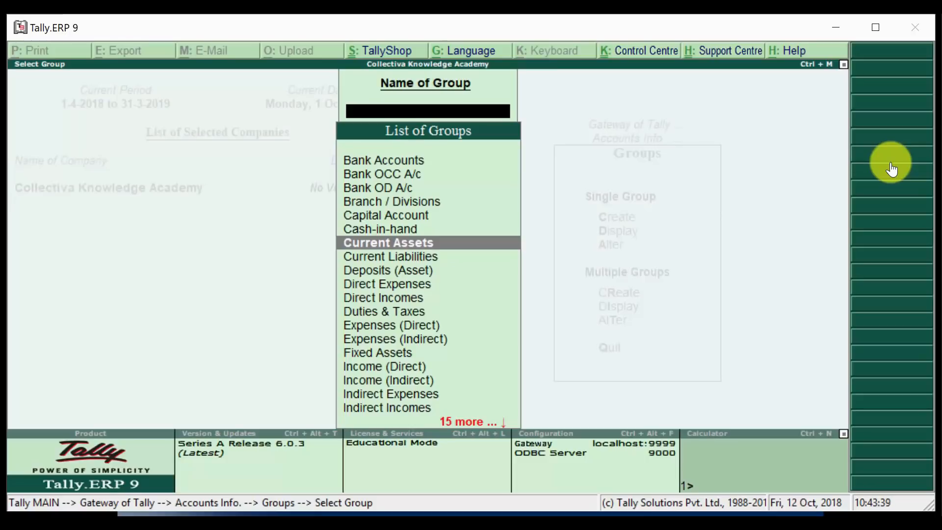
key("Down")
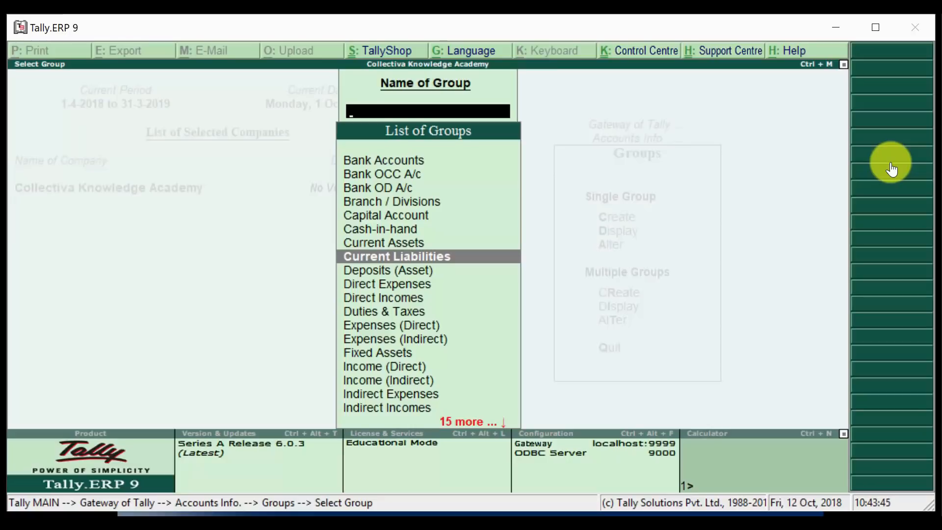
key("Down")
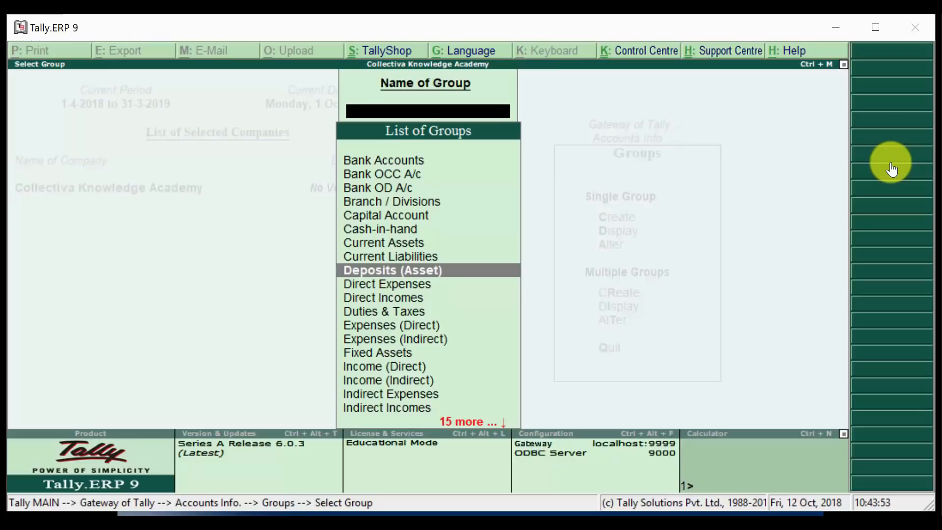
Compare the Direct Expenses and Direct Incomes groups, ending on Duties & Taxes.
key("Down")
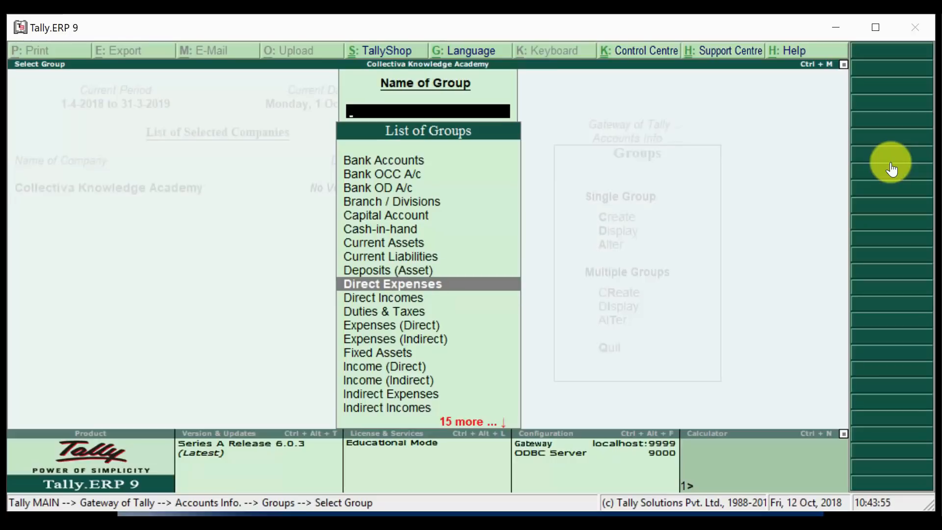
key("Down")
key("Up")
key("Down")
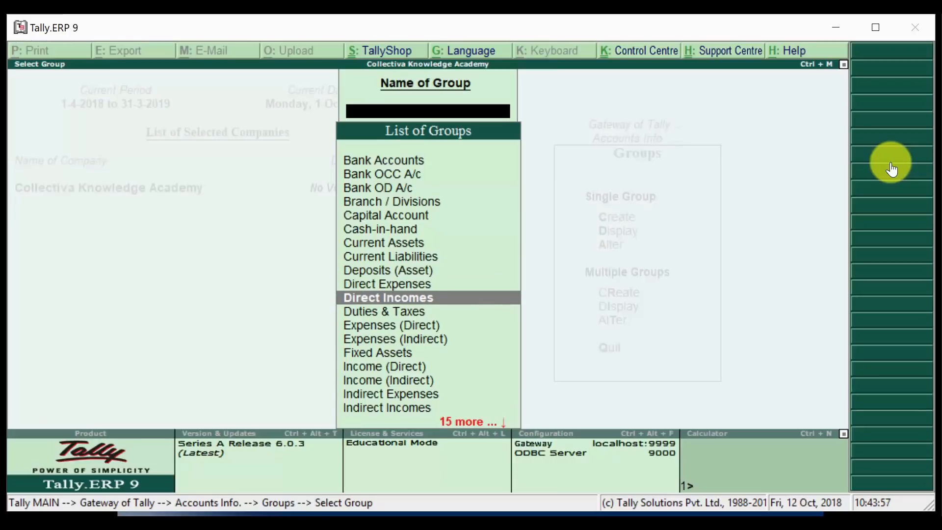
key("Up")
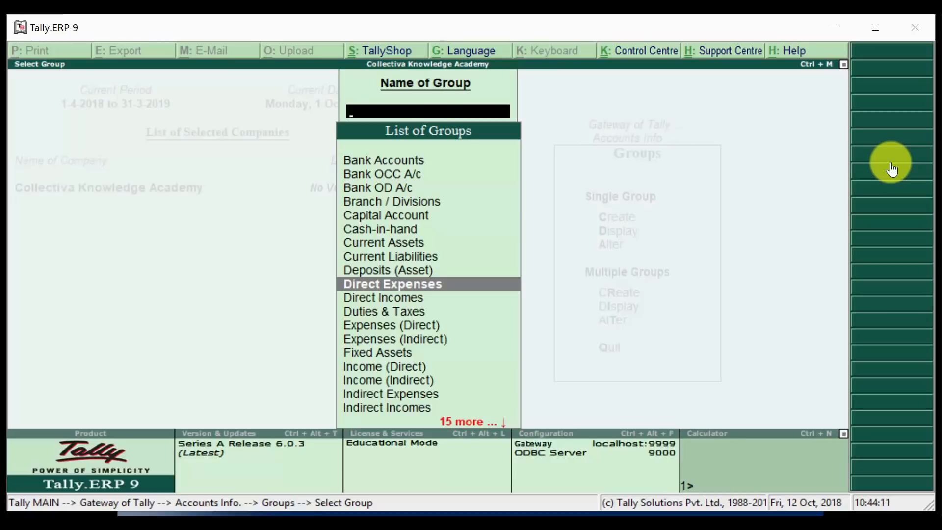
key("Down")
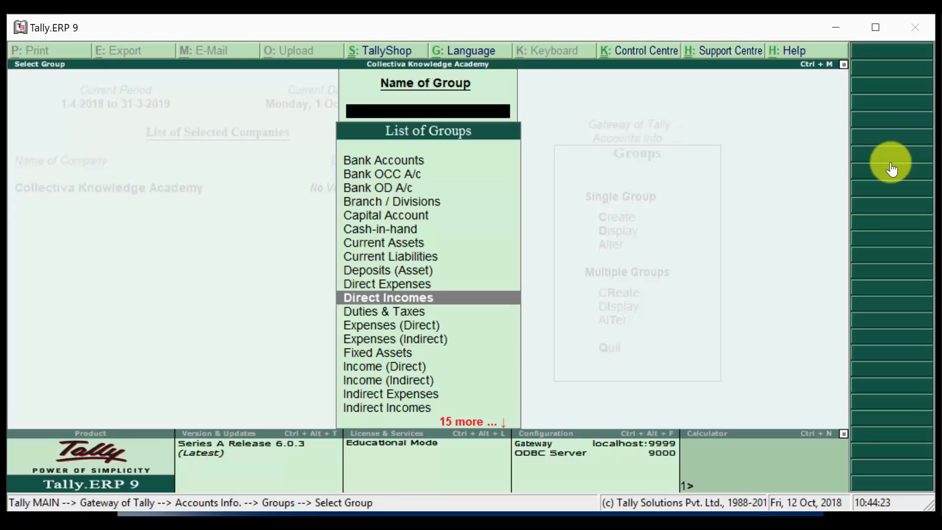
key("Down")
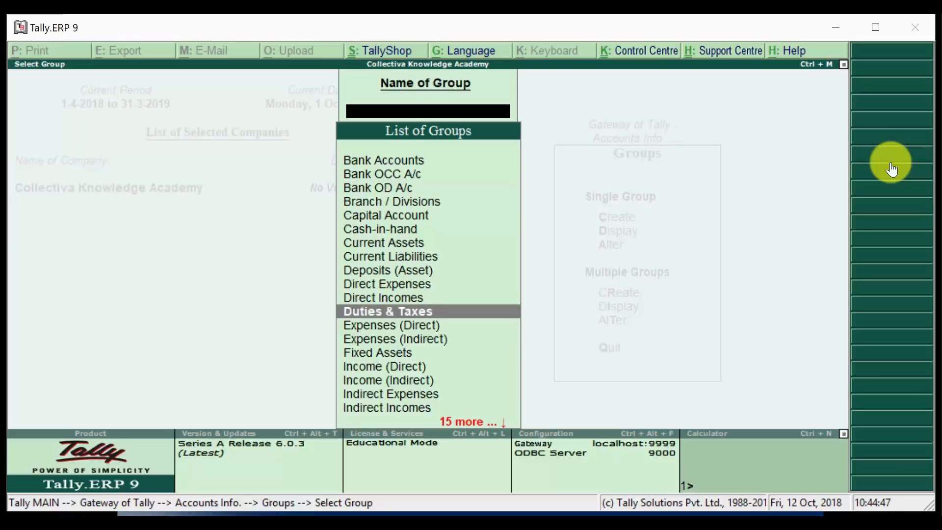
Compare Expenses (Direct) with Expenses (Indirect), and view the Expenses (Direct) group's details before returning to the group list.
key("Down")
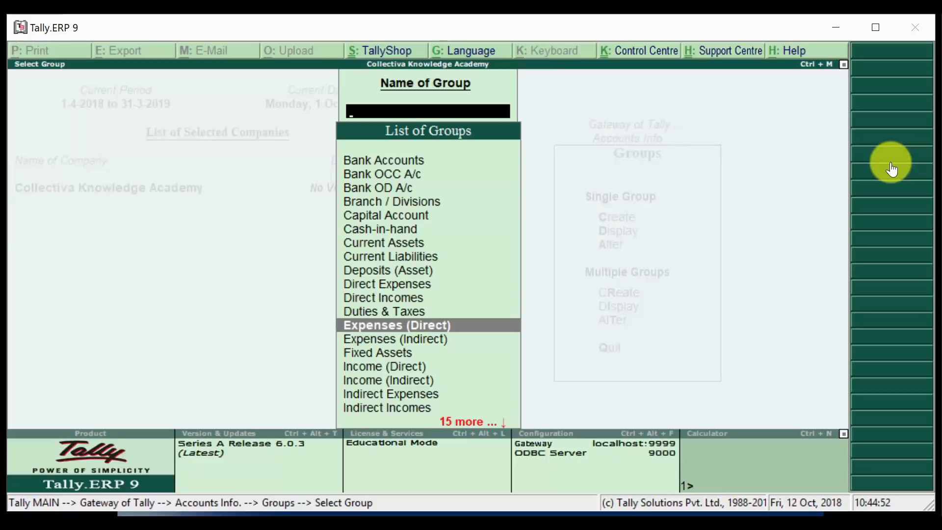
key("Down")
key("Up")
key("Down")
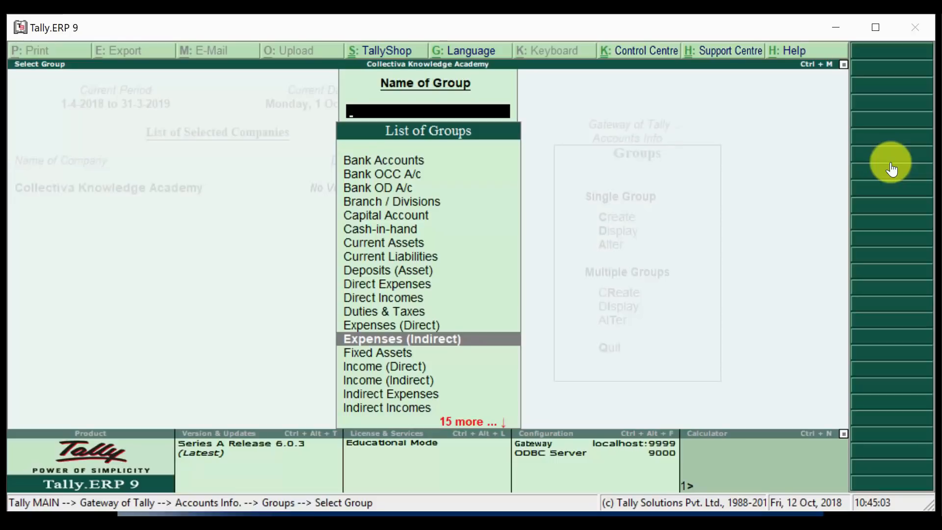
key("Up")
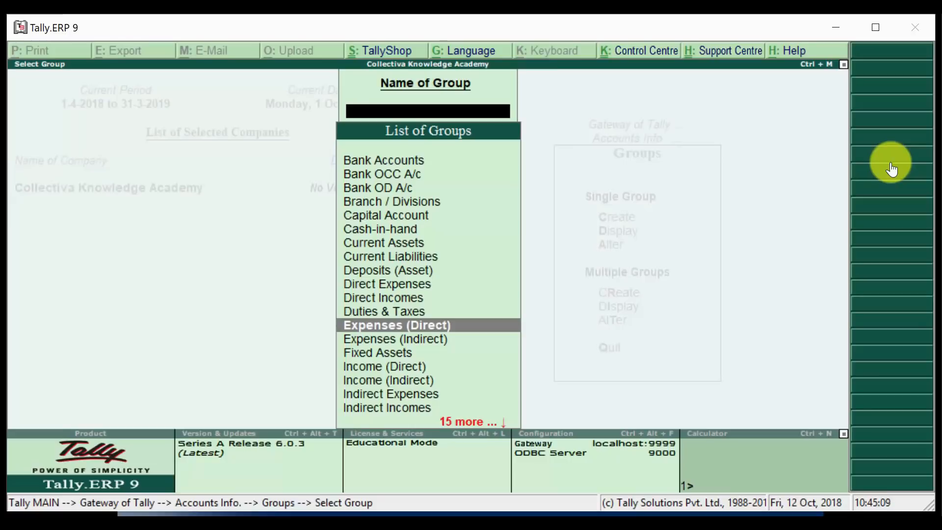
key("Down")
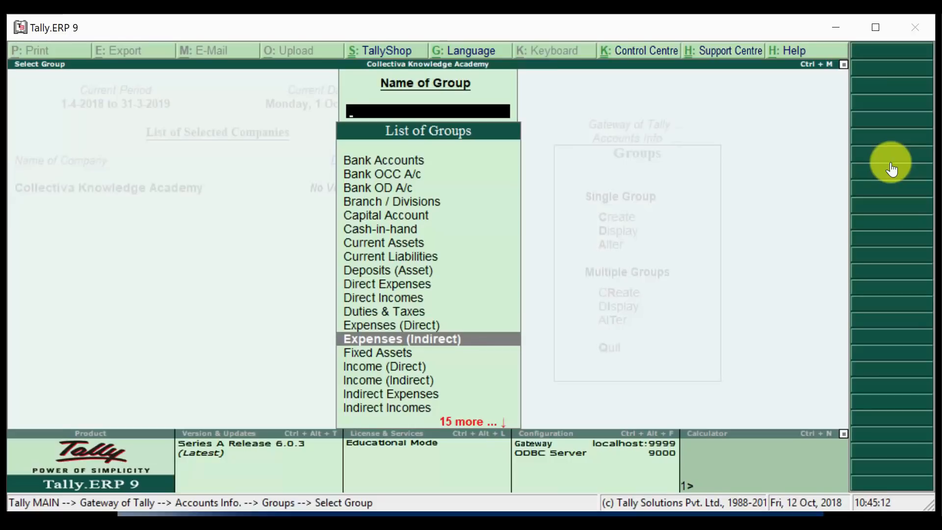
key("Up")
key("Return")
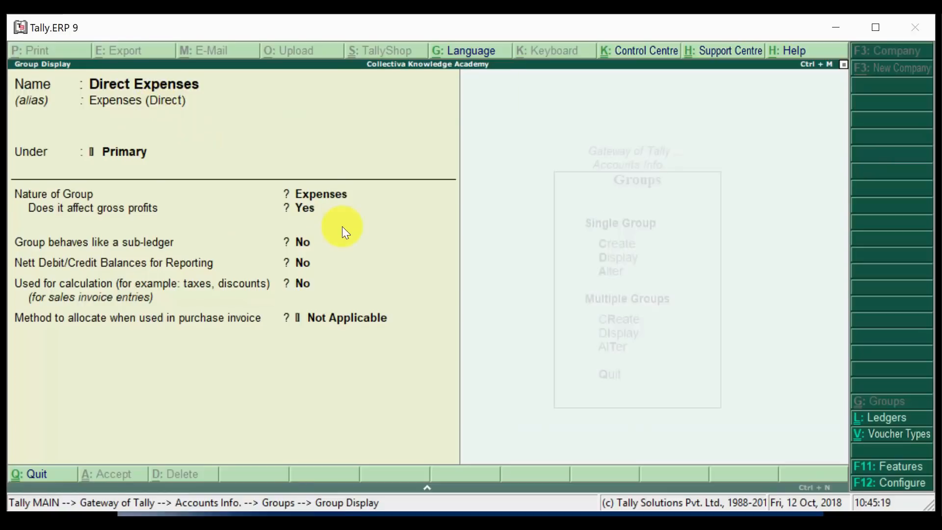
key("Escape")
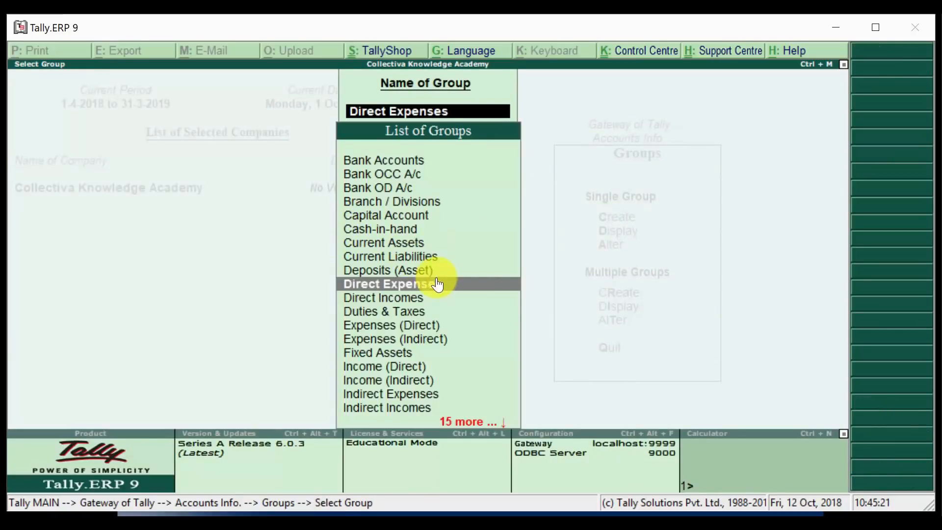
Examine the Fixed Assets group and the neighbouring Income (Direct) group in the list.
key("Down")
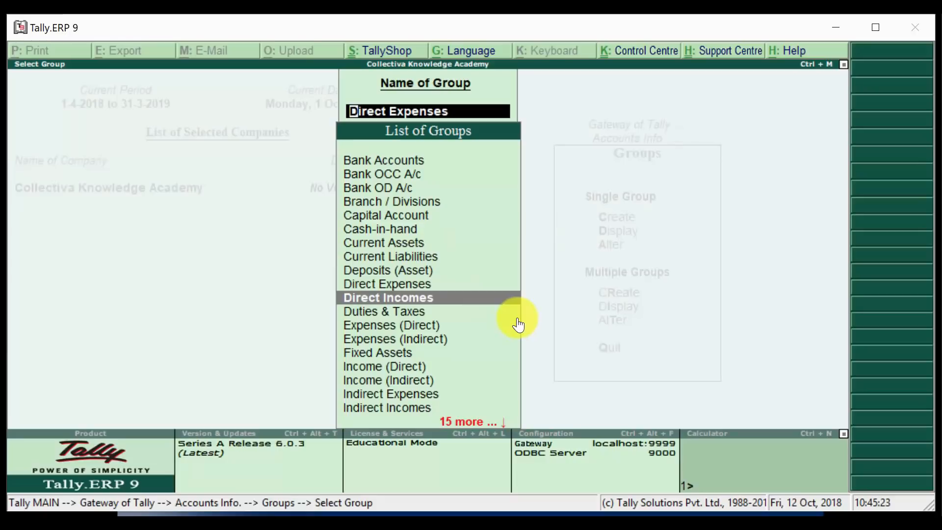
key("Down")
key("Down")
key("Down")
key("Down")
key("Down")
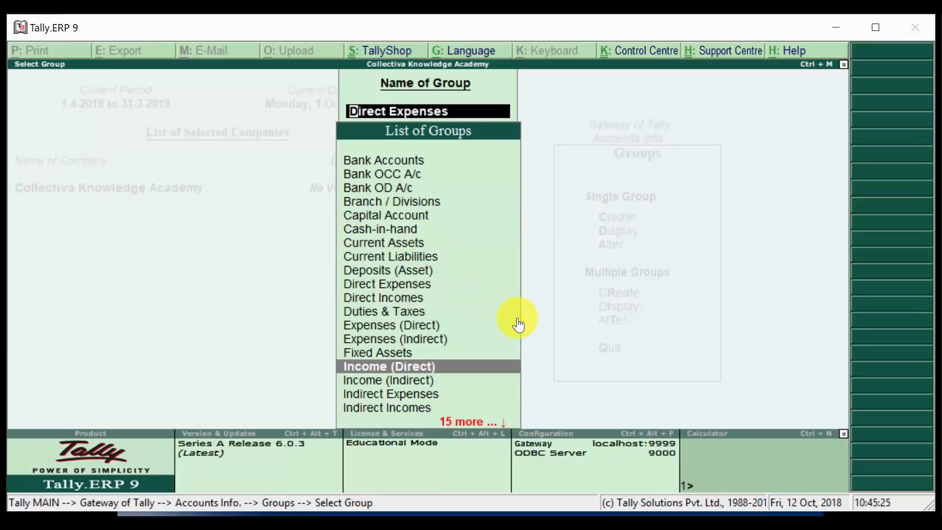
key("Up")
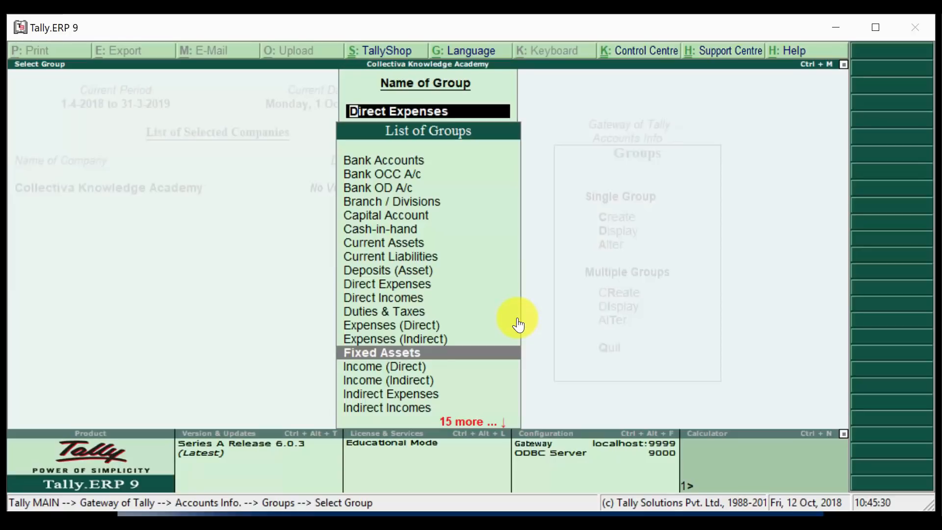
key("Down")
key("Up")
key("Down")
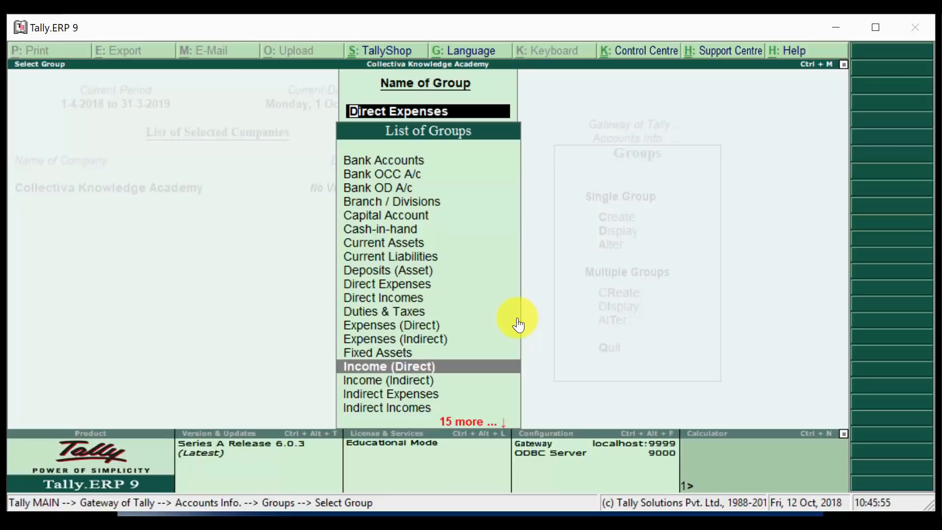
Compare Income (Direct) and Income (Indirect) with the Indirect Expenses and Indirect Incomes groups.
key("Down")
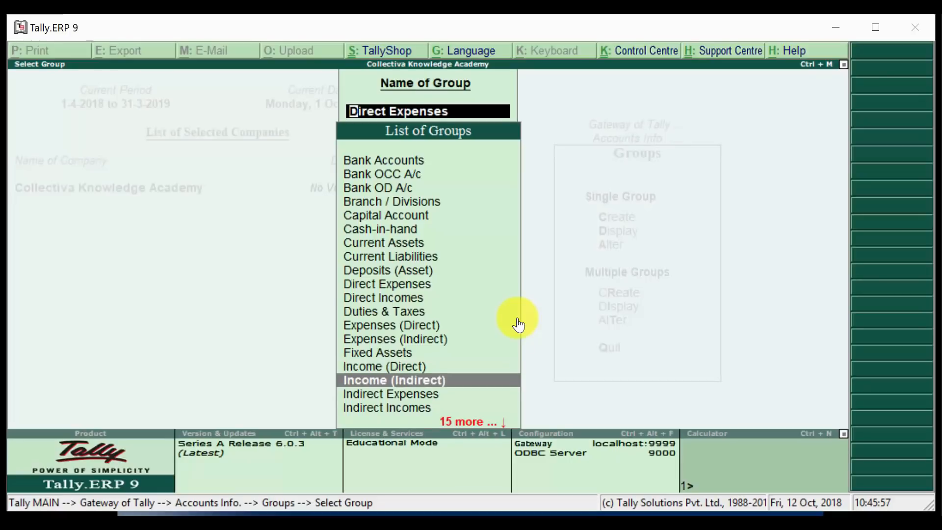
key("Up")
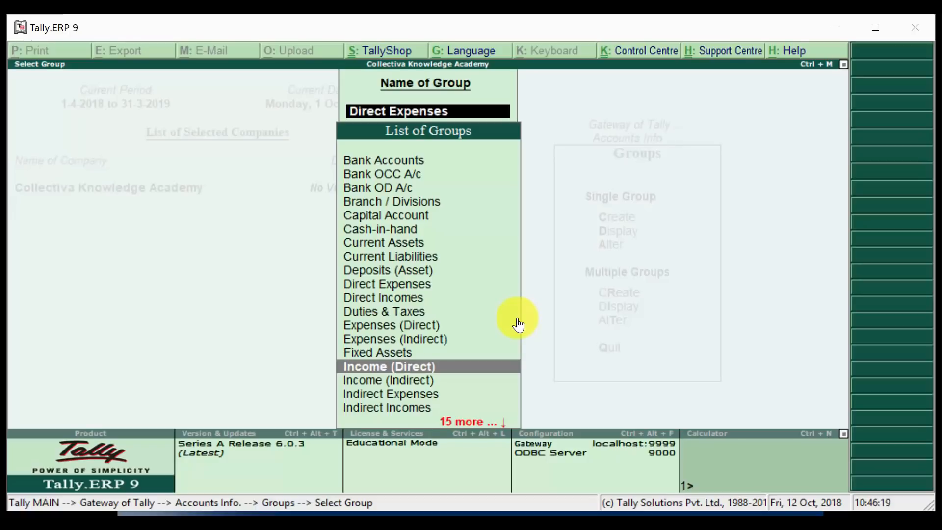
key("Down")
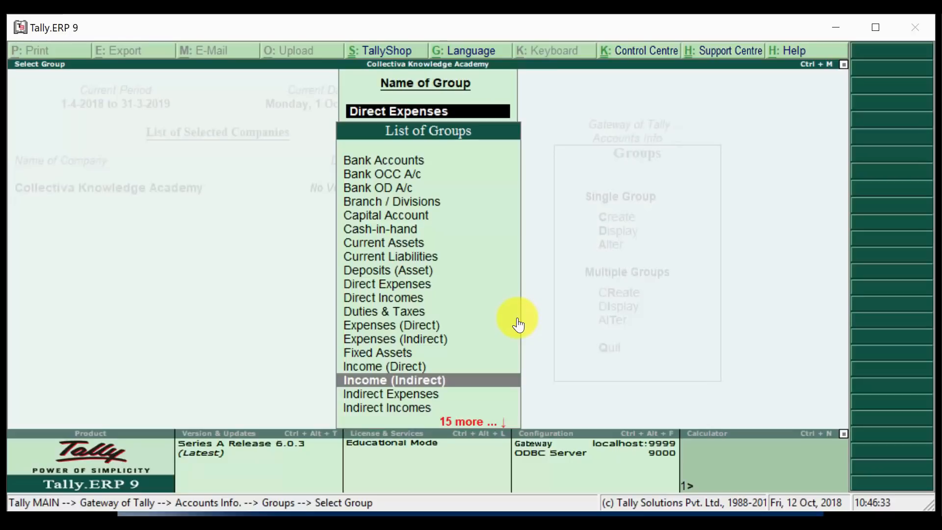
key("Down")
key("Down")
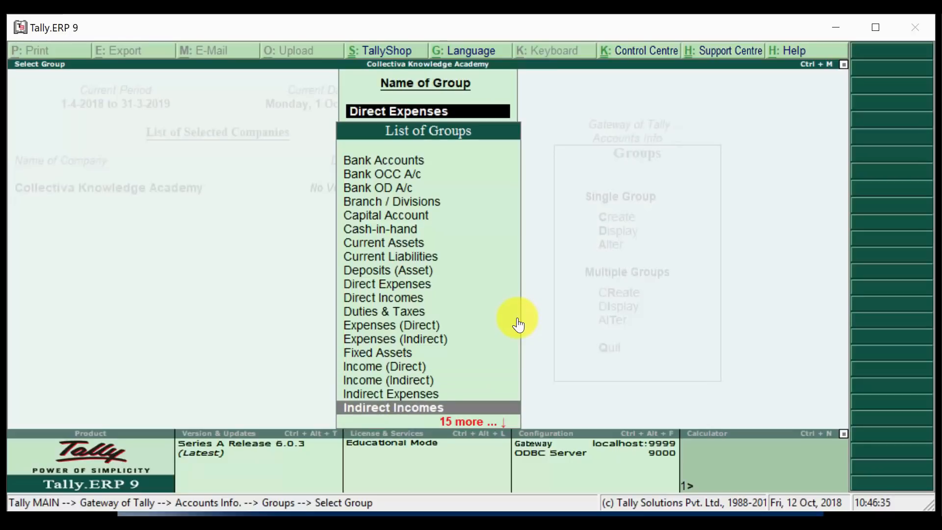
key("Down")
key("Up")
key("Up")
key("Up")
key("Up")
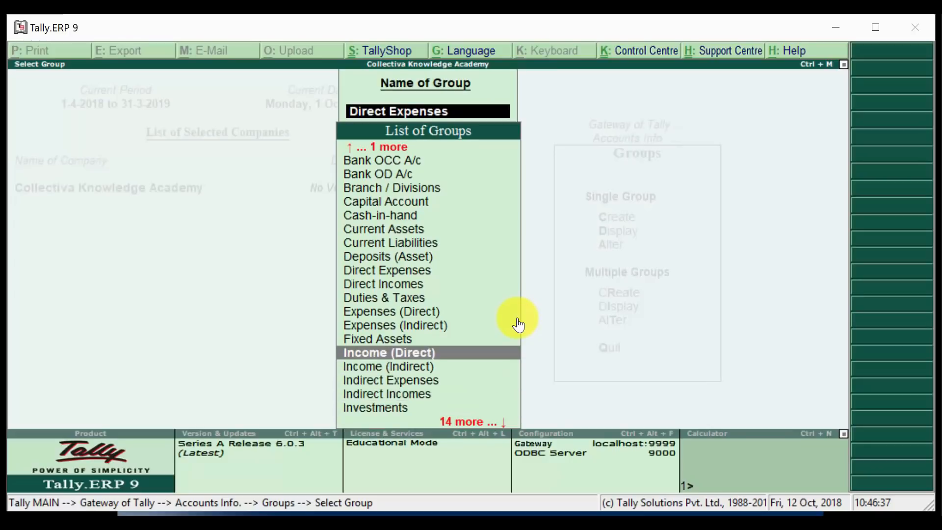
key("Down")
key("Down")
key("Down")
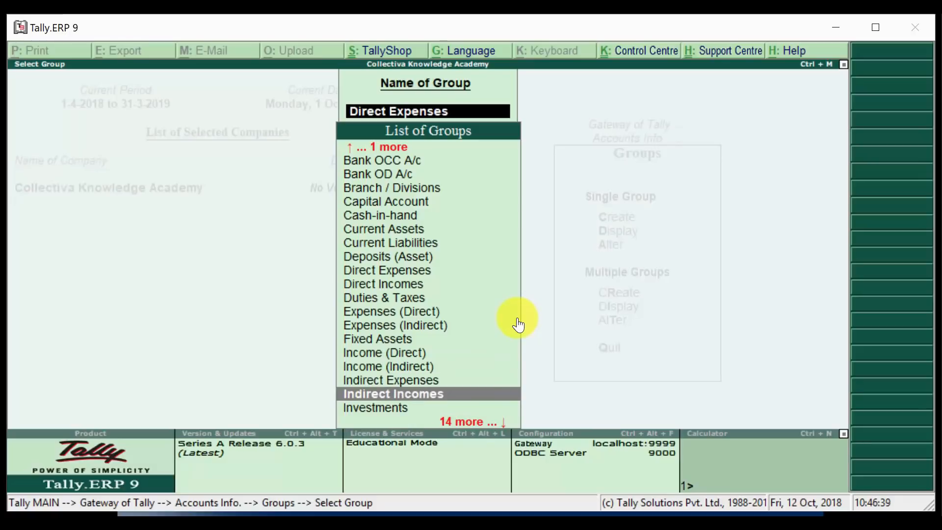
Examine the Investments group and compare Loans & Advances (Asset) with Loans (Liability) in the group list.
key("Down")
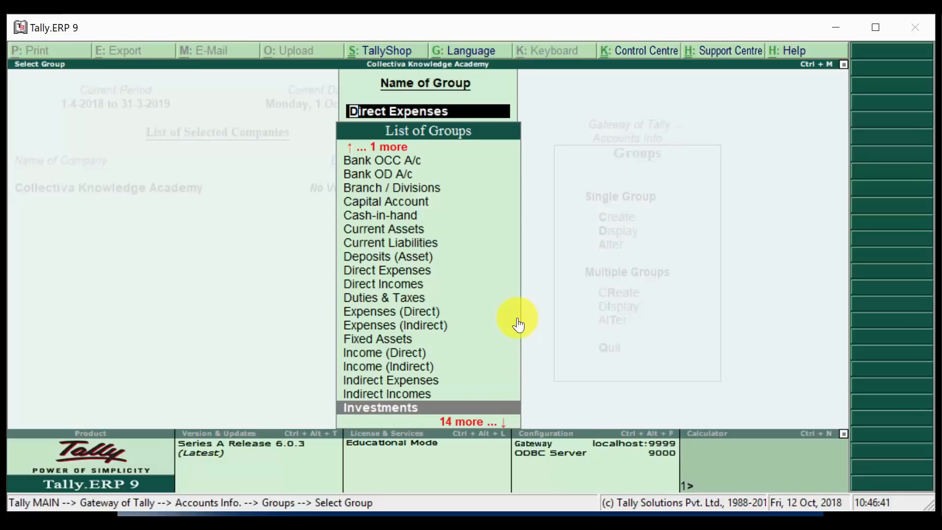
key("Down")
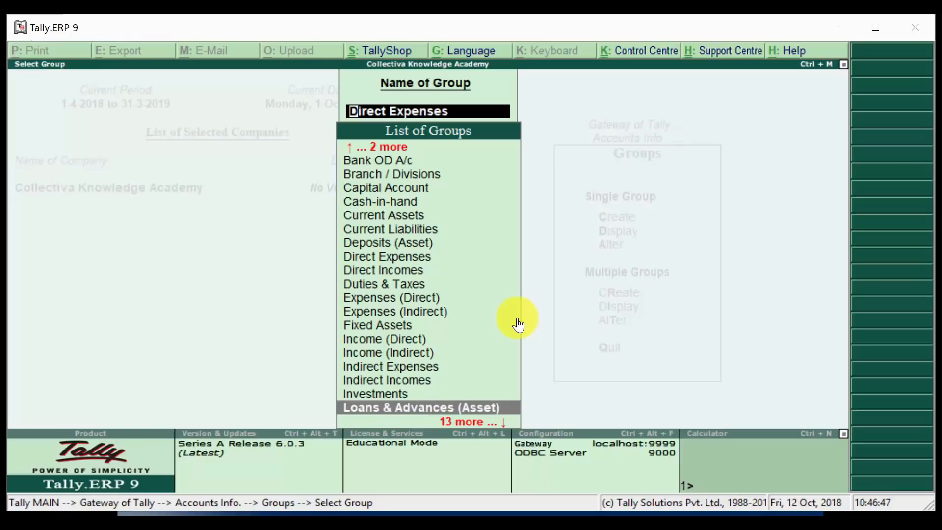
key("Down")
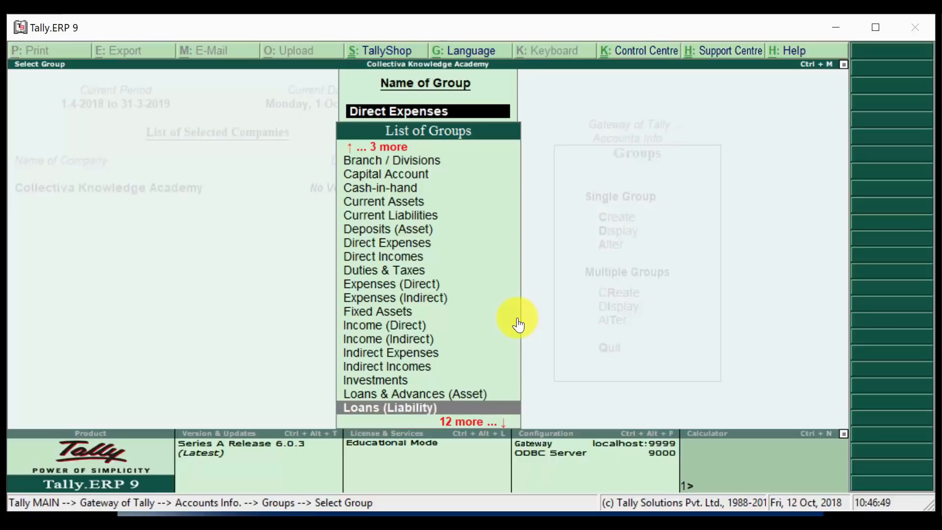
key("Up")
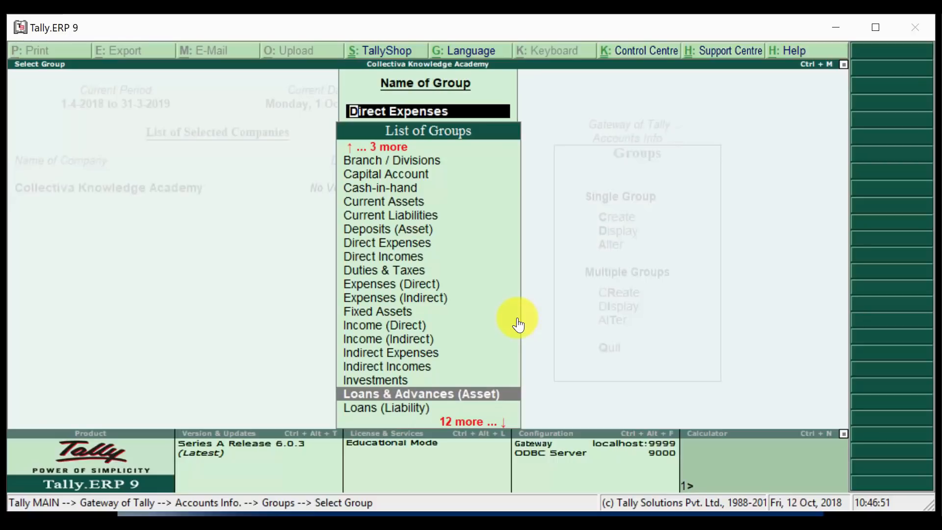
key("Down")
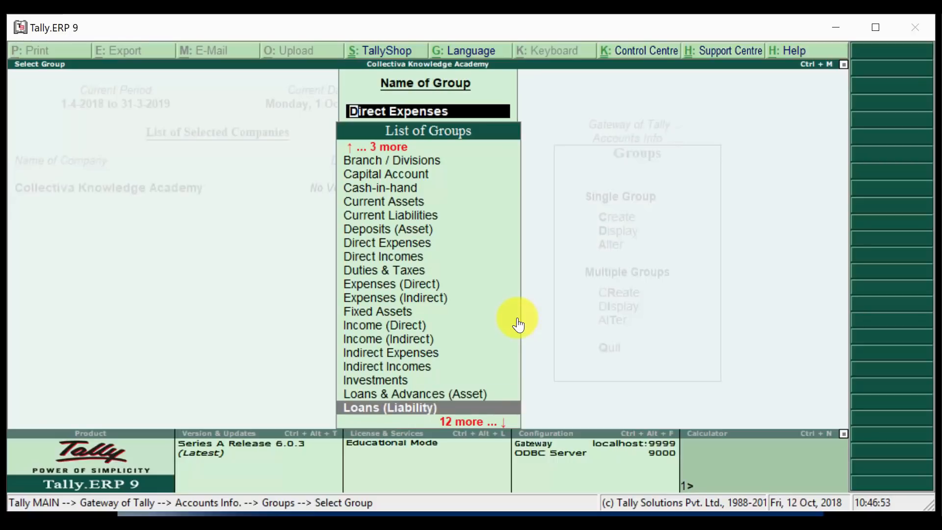
key("Up")
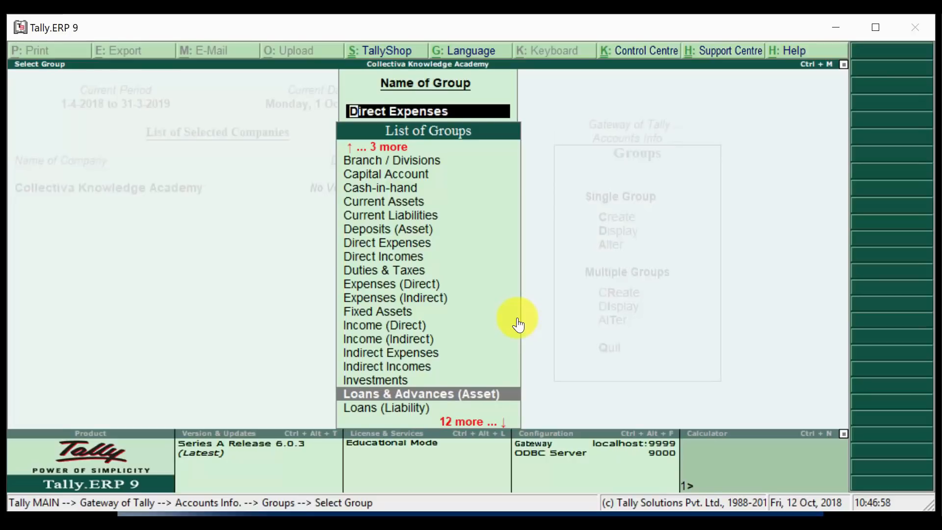
Compare the Loans (Liability) group with Misc. Expenses (ASSET), and check the neighbouring Provisions group.
key("Down")
key("Down")
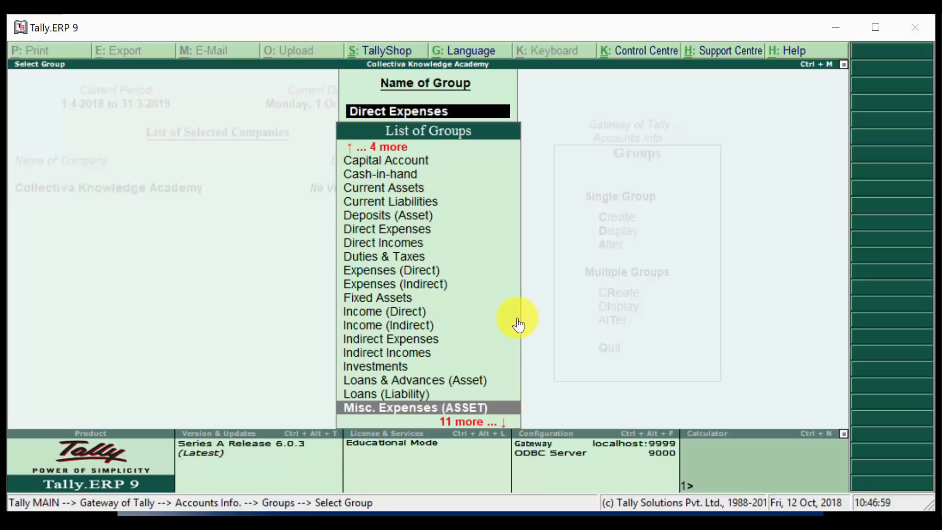
key("Up")
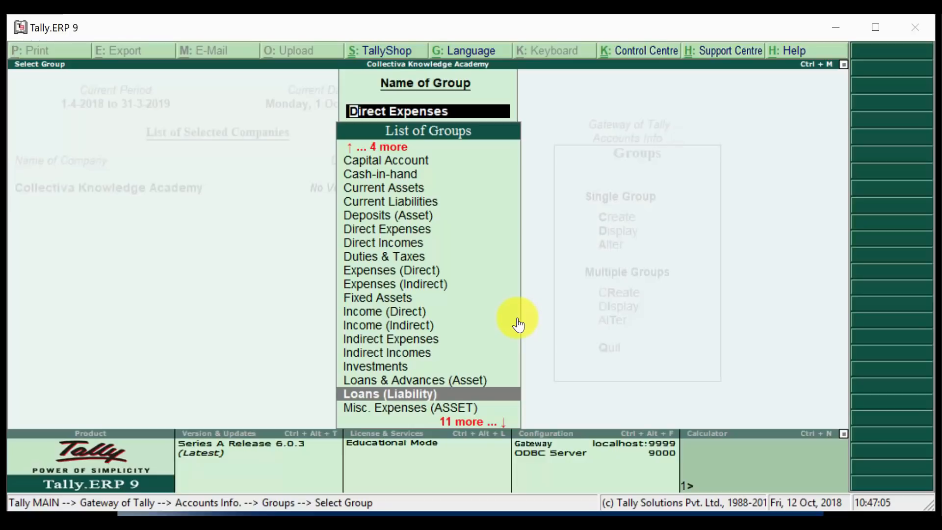
key("Down")
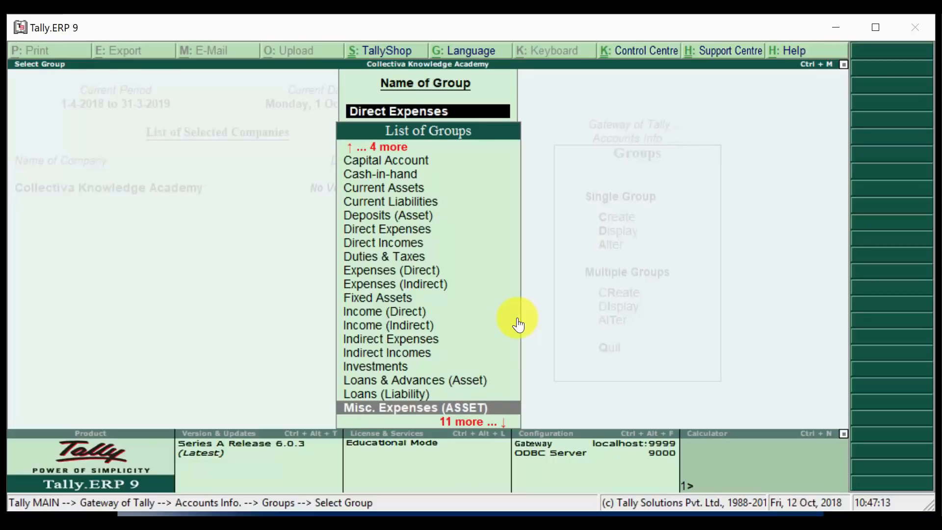
key("Down")
key("Up")
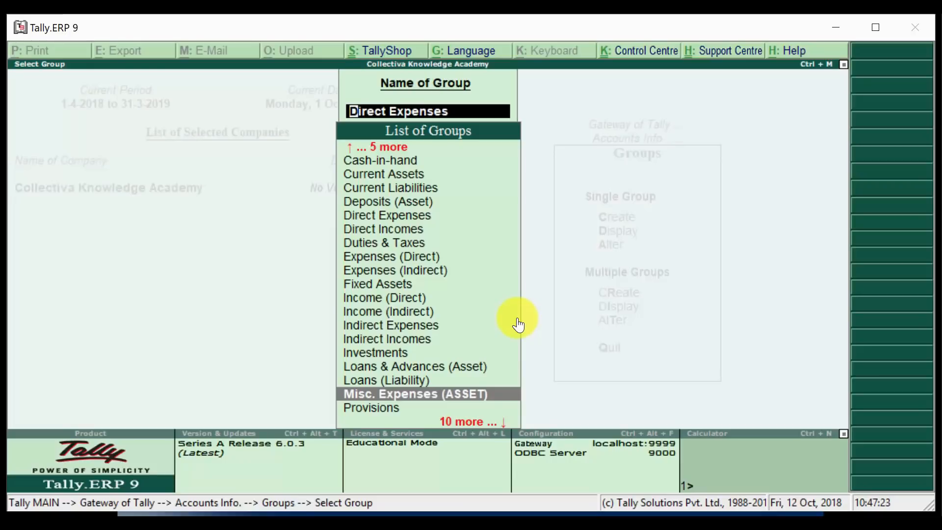
Look through the remaining groups from Provisions down to Unsecured Loans at the end of the list.
key("Down")
key("Down")
key("Down")
key("Down")
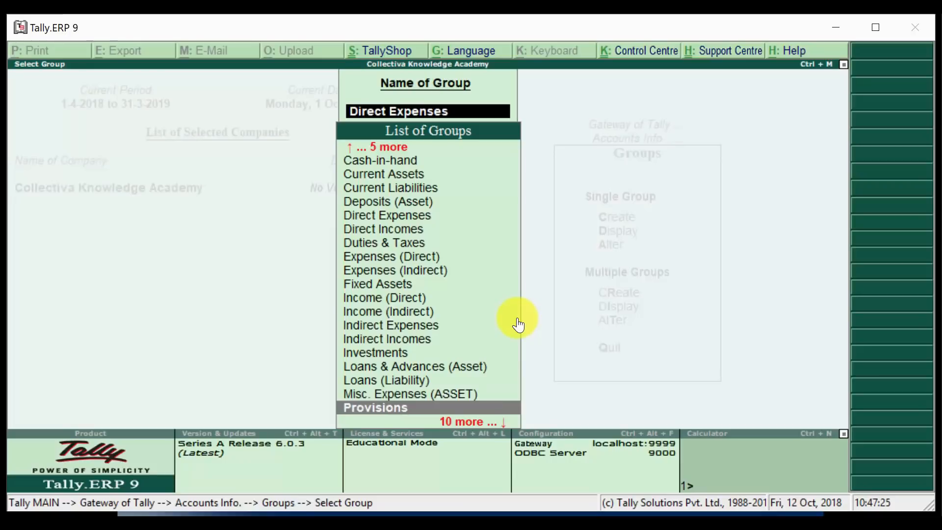
key("Down")
key("Down")
key("Down")
key("Down")
key("Down")
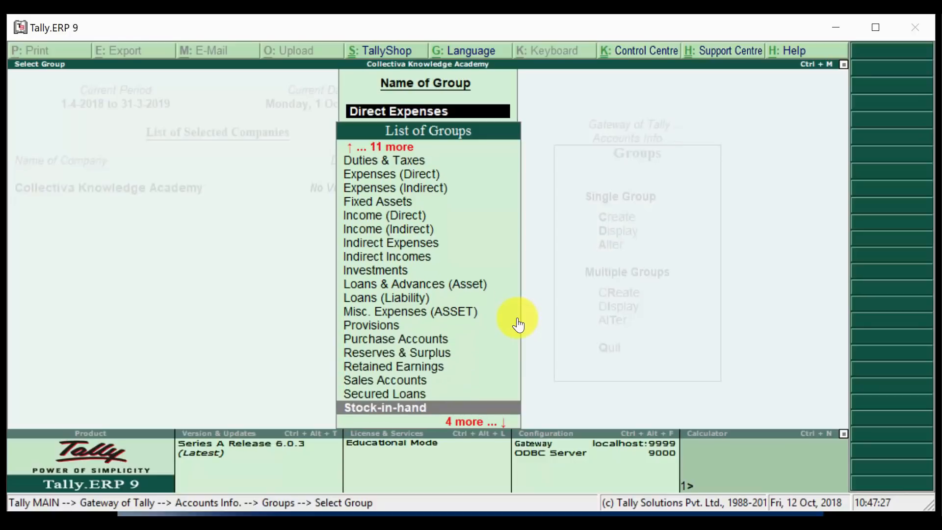
key("Down")
key("Down")
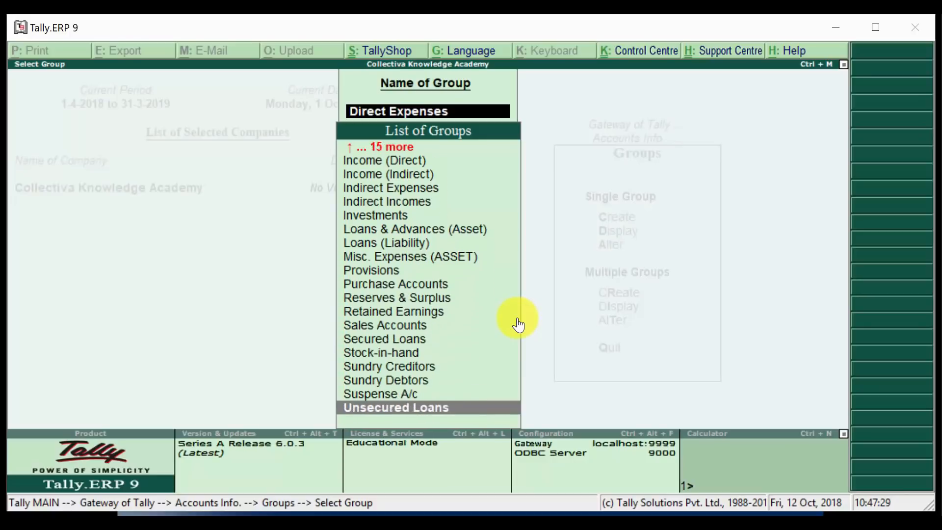
Review the groups from Unsecured Loans back up to Purchase Accounts, and return to the Groups menu.
key("Up")
key("Up")
key("Up")
key("Up")
key("Up")
key("Up")
key("Up")
key("Up")
key("Up")
key("Up")
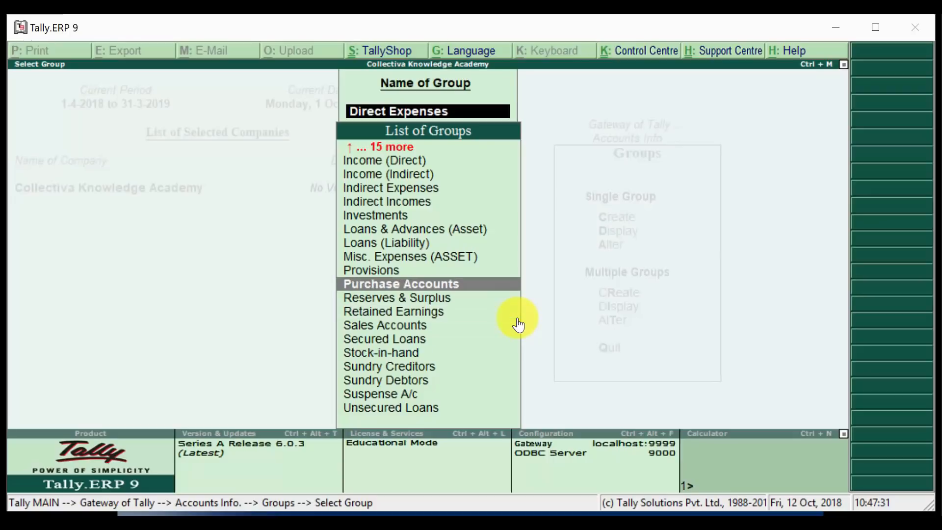
key("Down")
key("Escape")
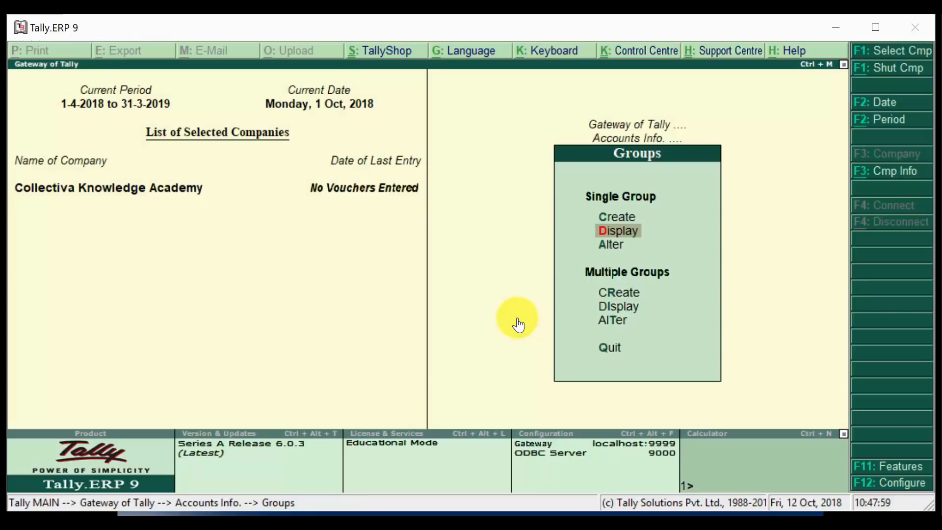
Reopen the single-group display list, run through its groups once more, and return to Accounts Info.
key("Return")
key("Down")
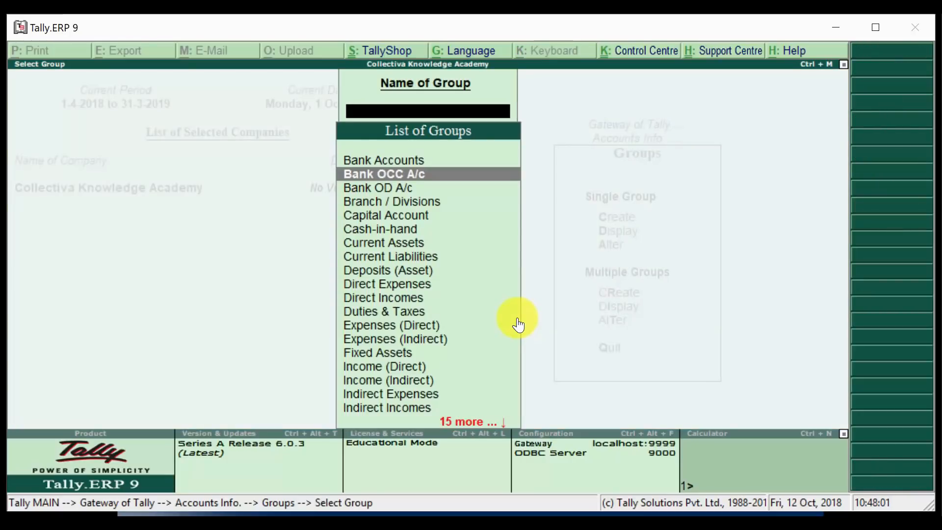
key("Down")
key("Down")
key("Down")
key("Down")
key("Down")
key("Down")
key("Down")
key("Down")
key("Down")
key("Down")
key("Down")
key("Down")
key("Down")
key("Down")
key("Down")
key("Down")
key("Down")
key("Down")
key("Down")
key("Down")
key("Escape")
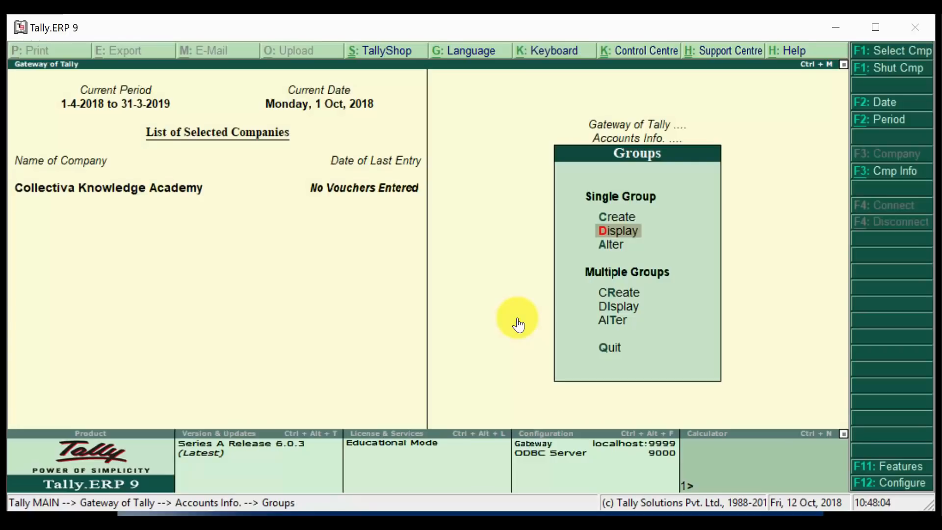
key("Escape")
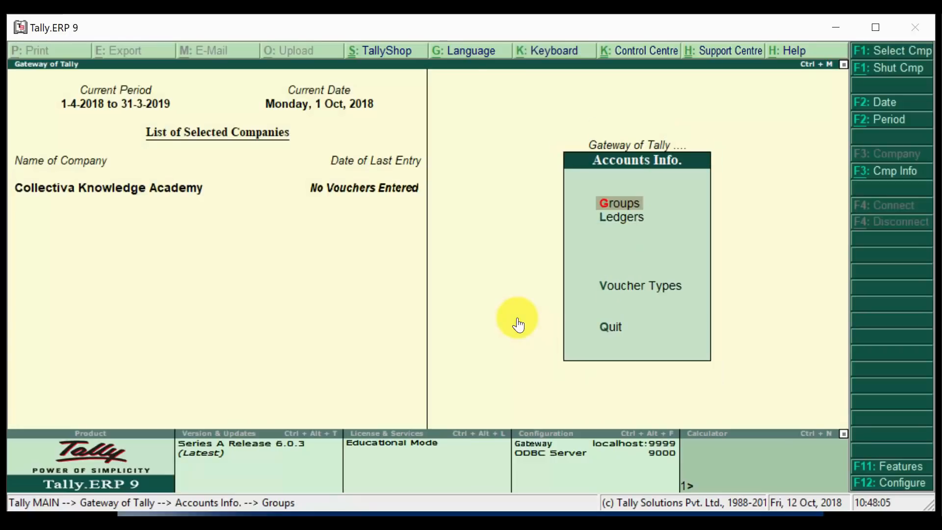
left_click(435, 527)
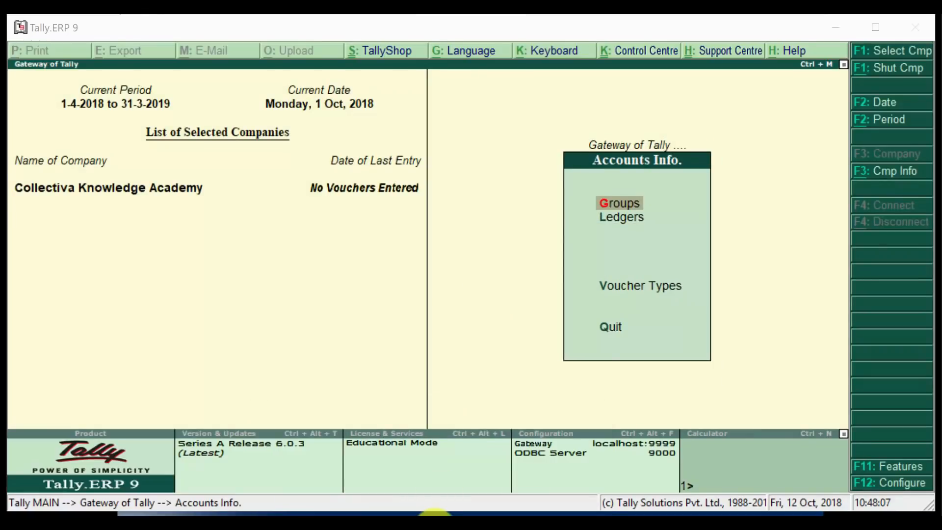
left_click(505, 461)
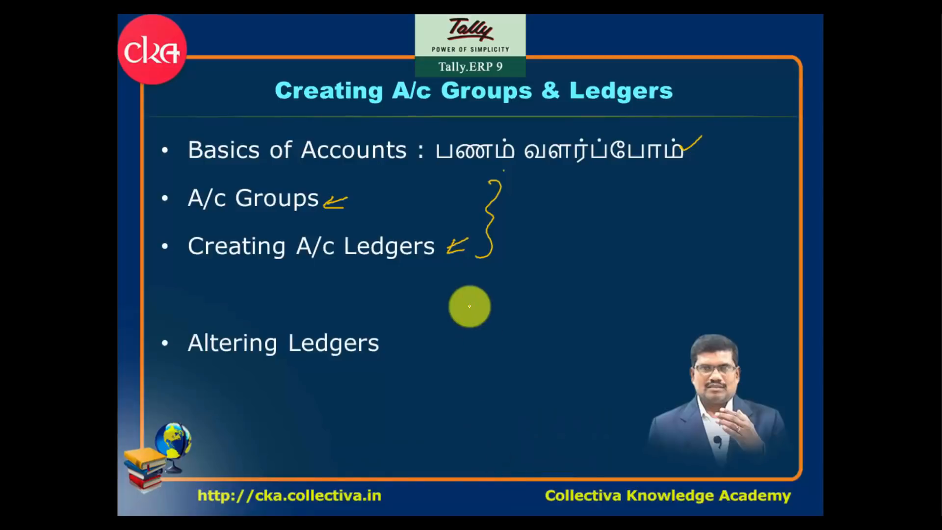
left_click_drag(474, 224, 454, 231)
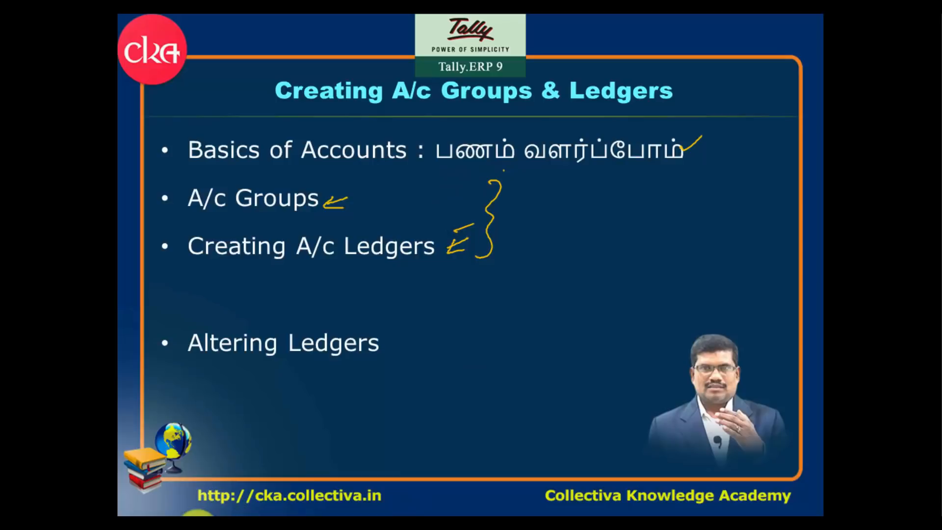
left_click(364, 526)
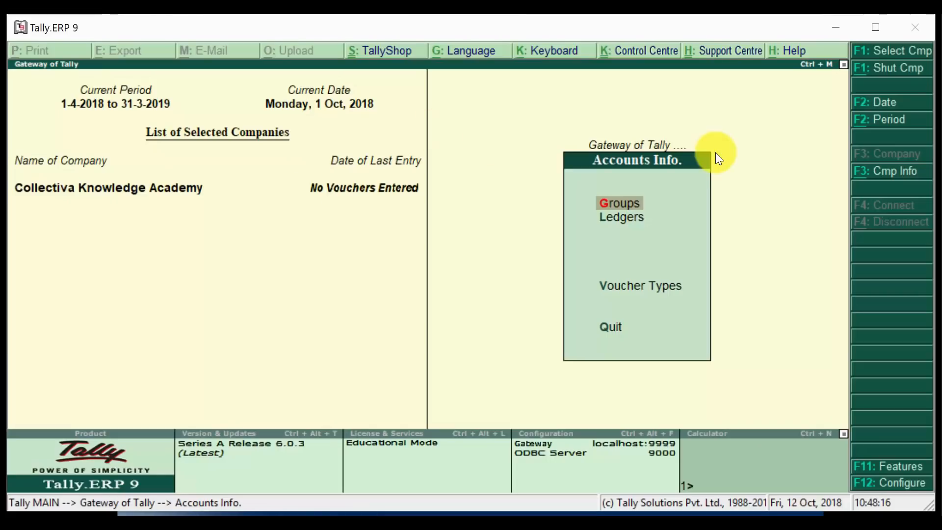
Open the list of existing ledgers for displaying a single ledger.
key("Down")
key("Return")
key("Down")
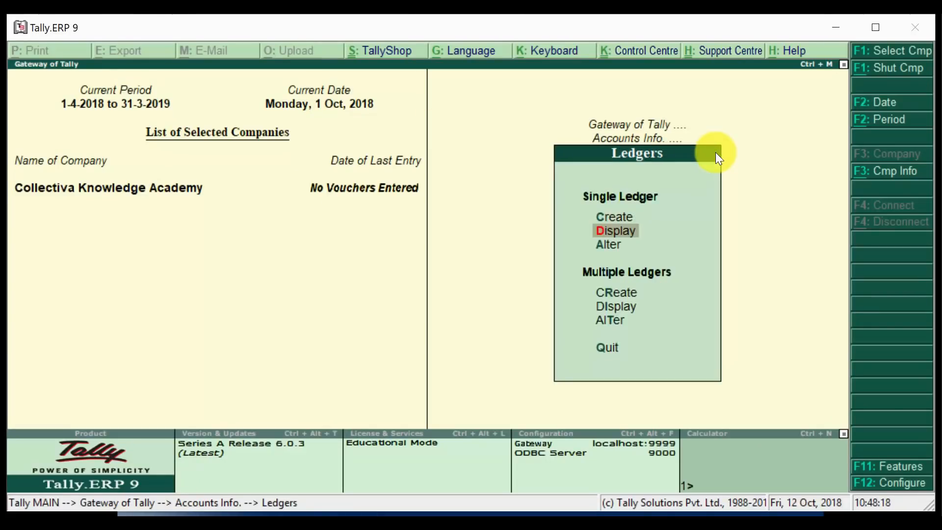
key("Return")
Compare the predefined Cash and Profit & Loss A/c ledgers in the list, and return to the Ledgers menu.
key("Down")
key("Up")
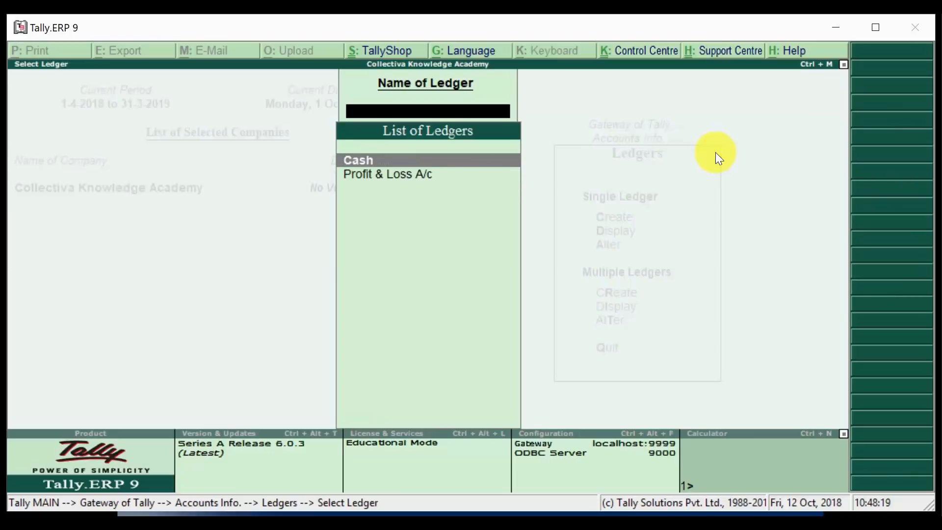
key("Down")
key("Up")
key("Down")
key("Up")
key("Down")
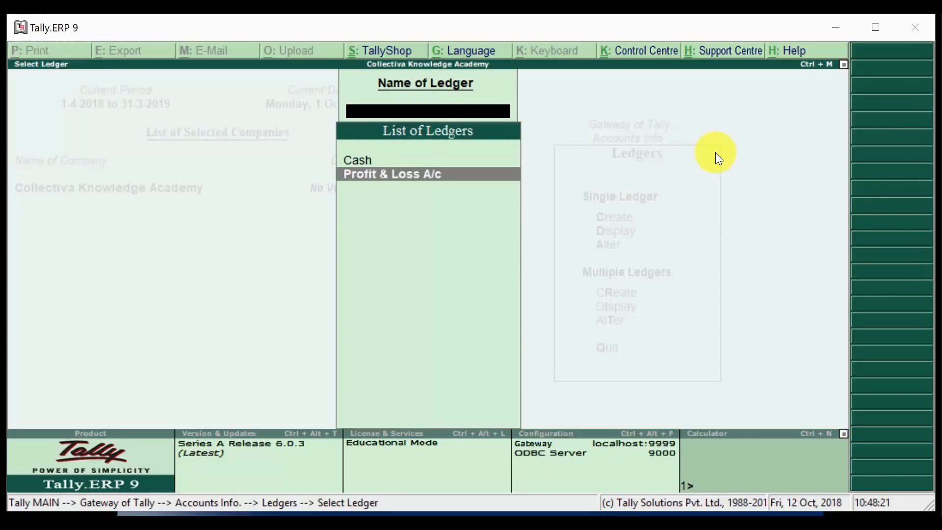
key("Up")
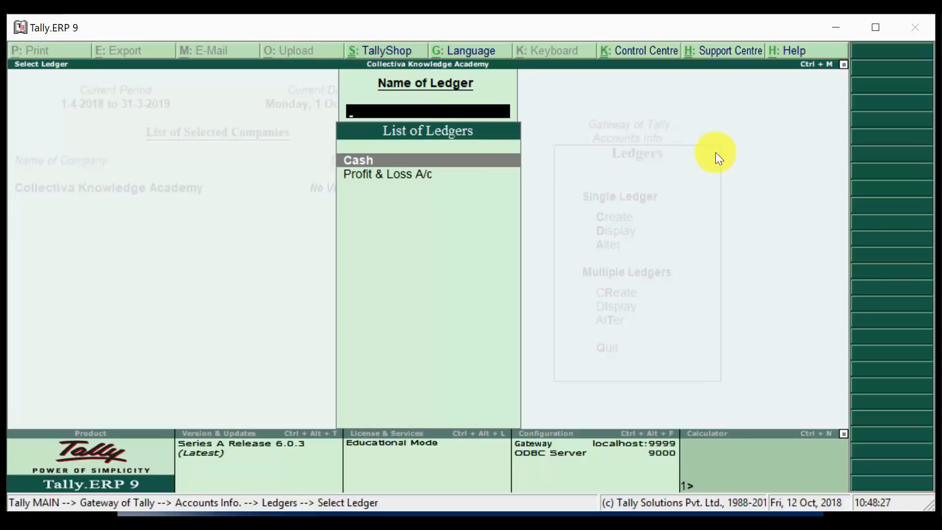
key("Down")
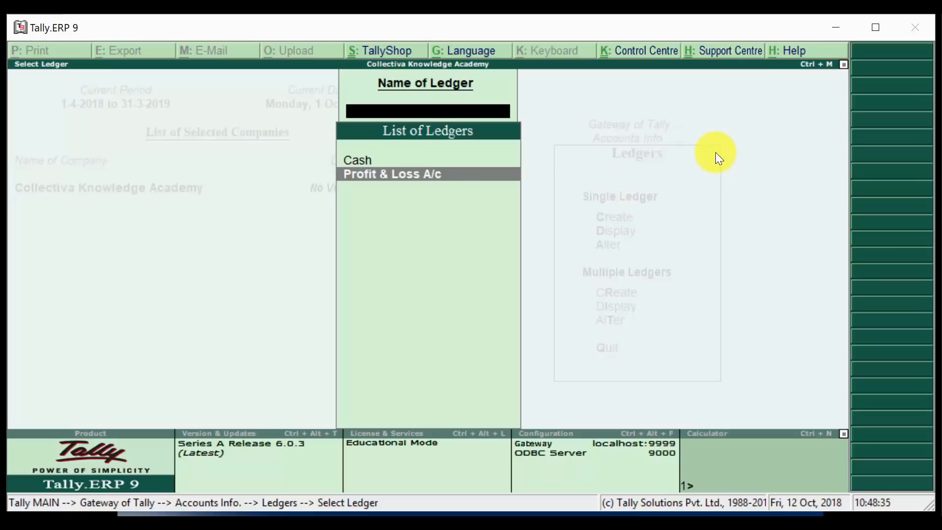
key("Escape")
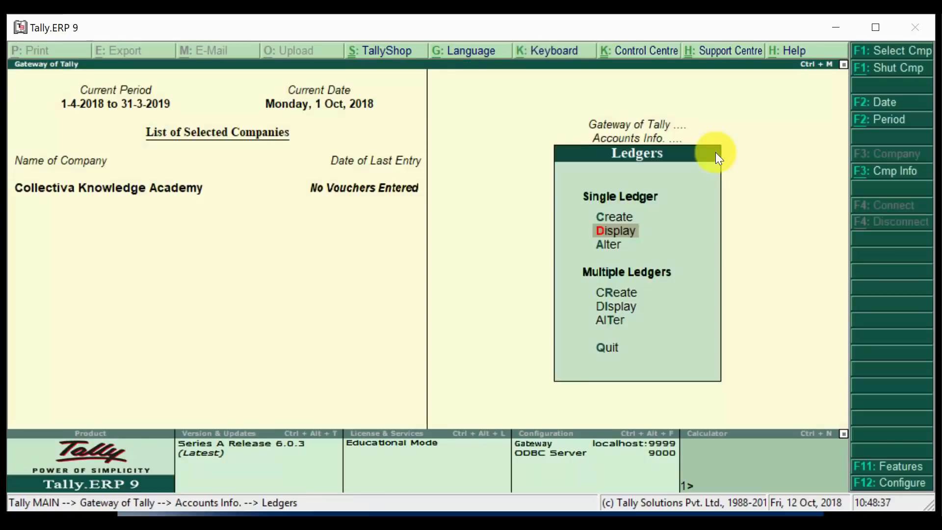
Start creating a single ledger, entering the person's name followed by A/c as its name and leaving the alias blank.
key("Up")
key("Return")
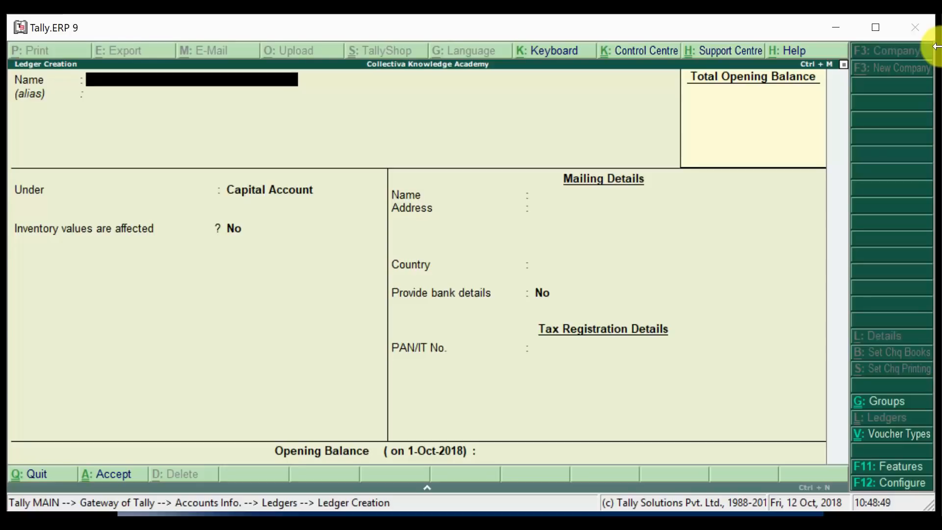
type("Ramasamy A/c")
key("Return")
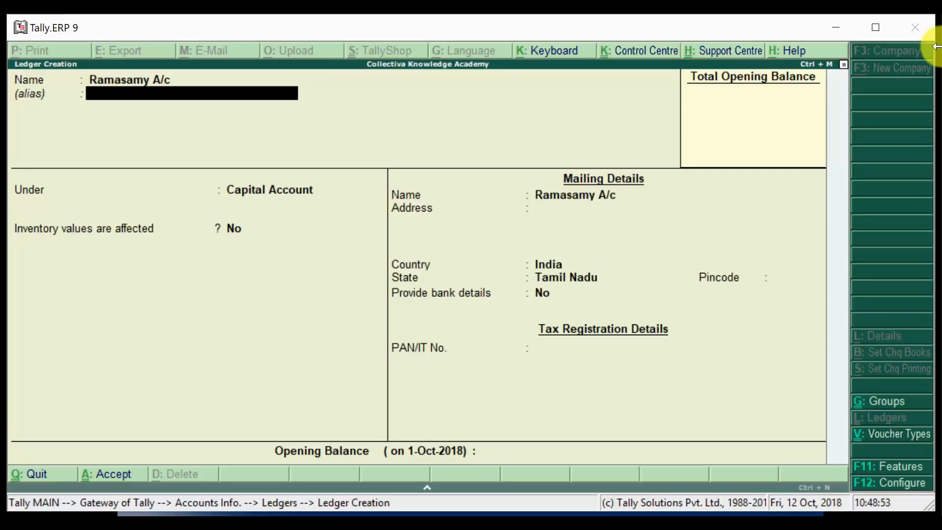
key("Return")
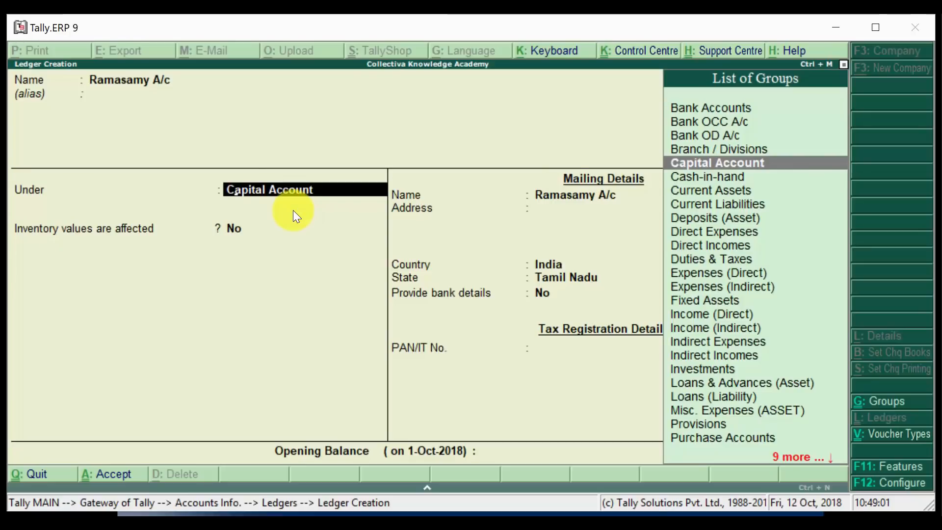
Filter the groups by "Ca" and place the new ledger under Capital Account.
type("Ca")
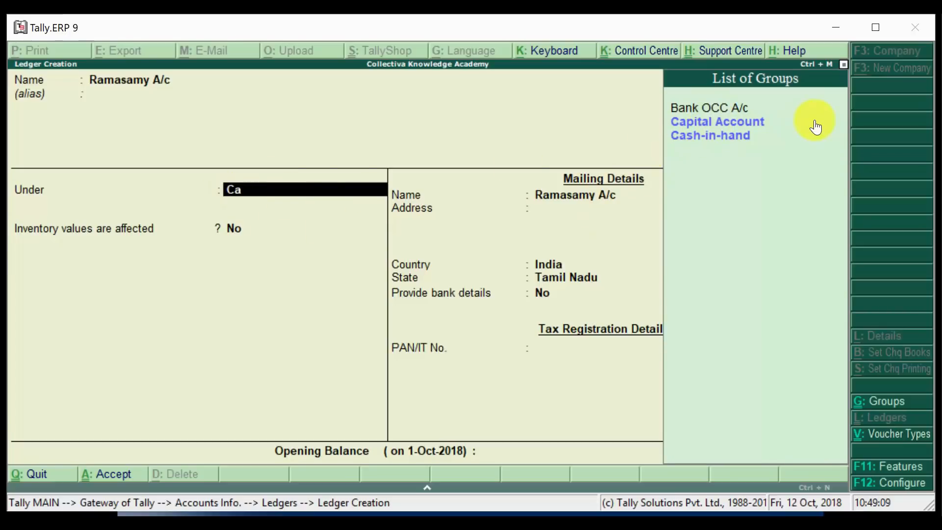
key("Down")
key("Up")
key("Down")
key("Down")
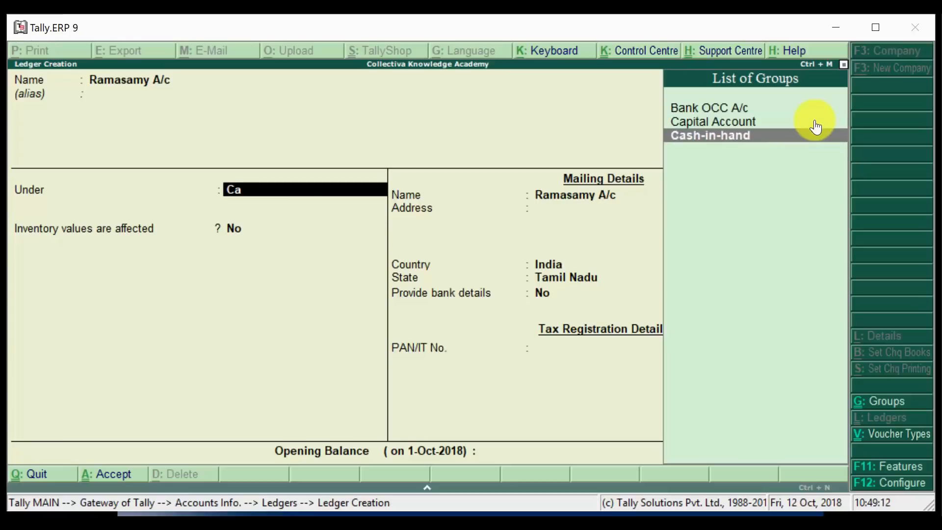
key("Up")
key("Up")
key("Down")
key("Down")
key("Up")
key("Up")
key("Down")
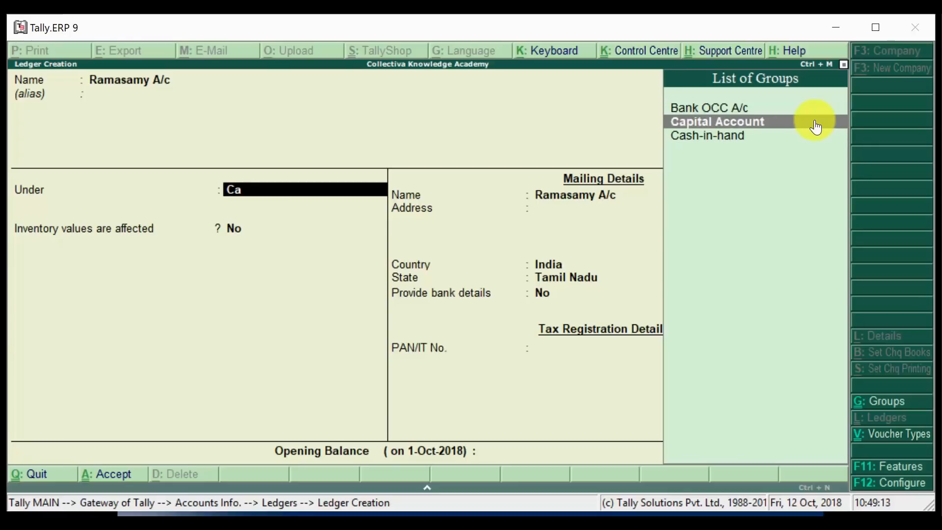
key("Up")
key("Down")
key("Return")
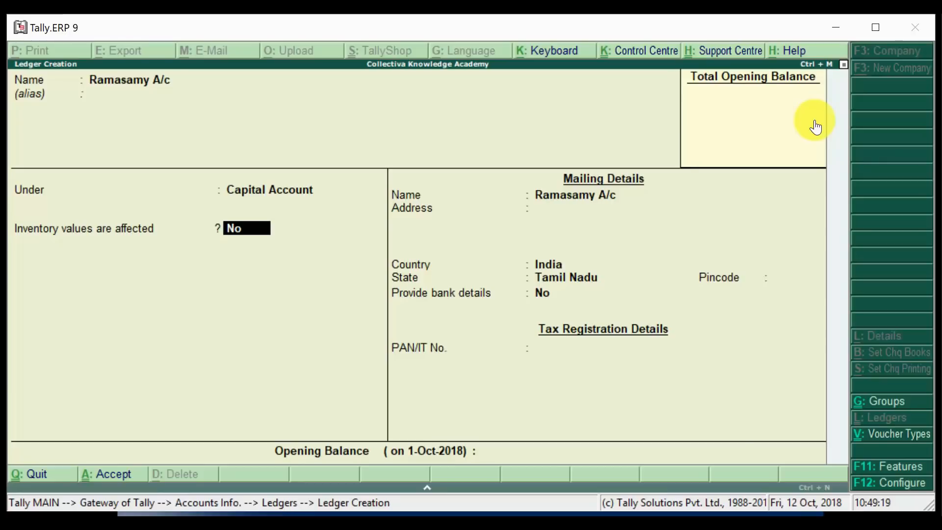
Add a short form of the person's name as the ledger's alias, keep it under Capital Account, and save the ledger.
key("BackSpace")
key("BackSpace")
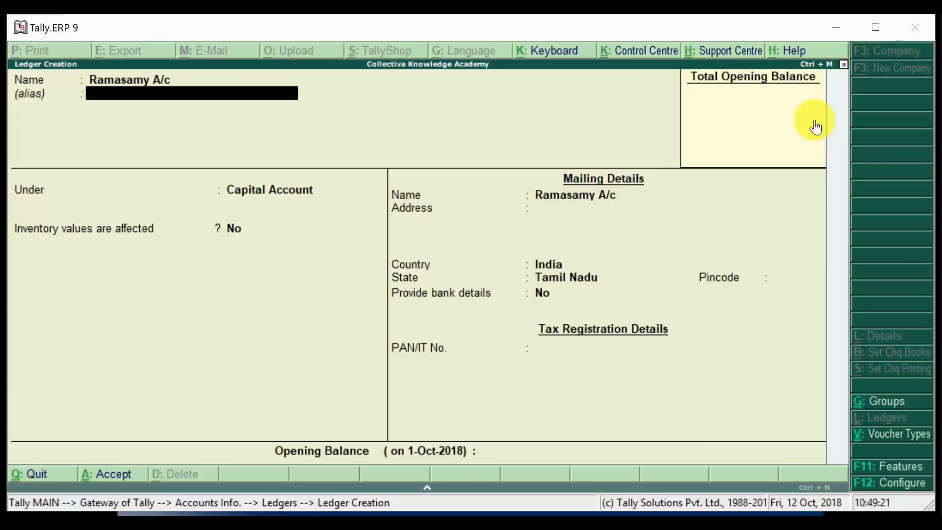
key("BackSpace")
key("Return")
type("Rams")
key("Return")
key("Return")
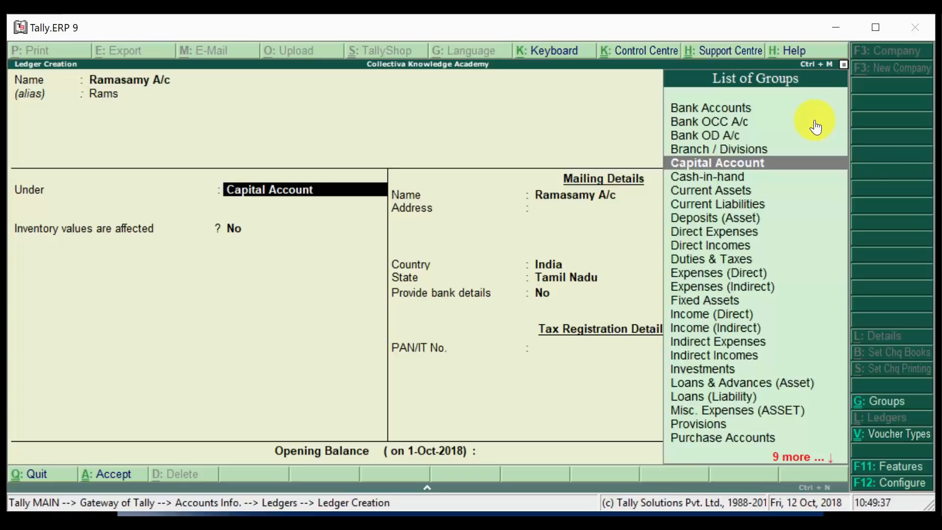
key("Return")
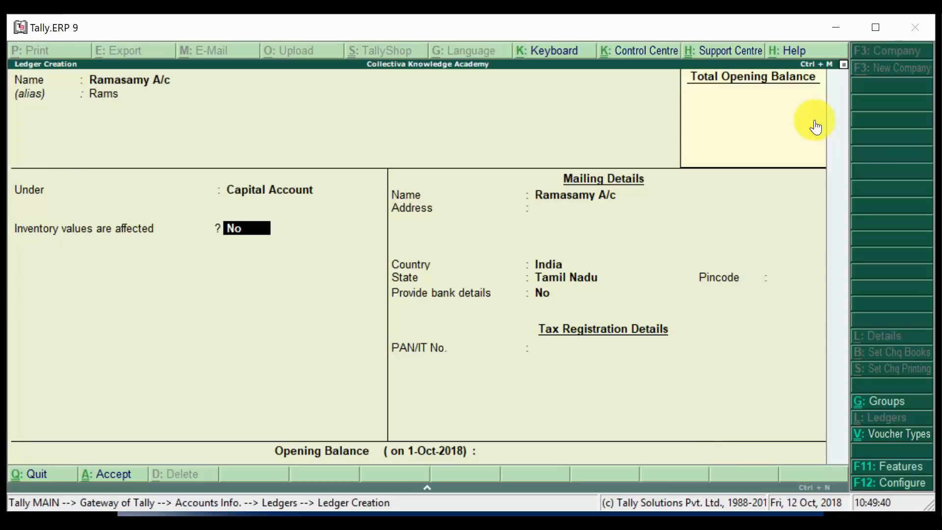
key("ctrl+a")
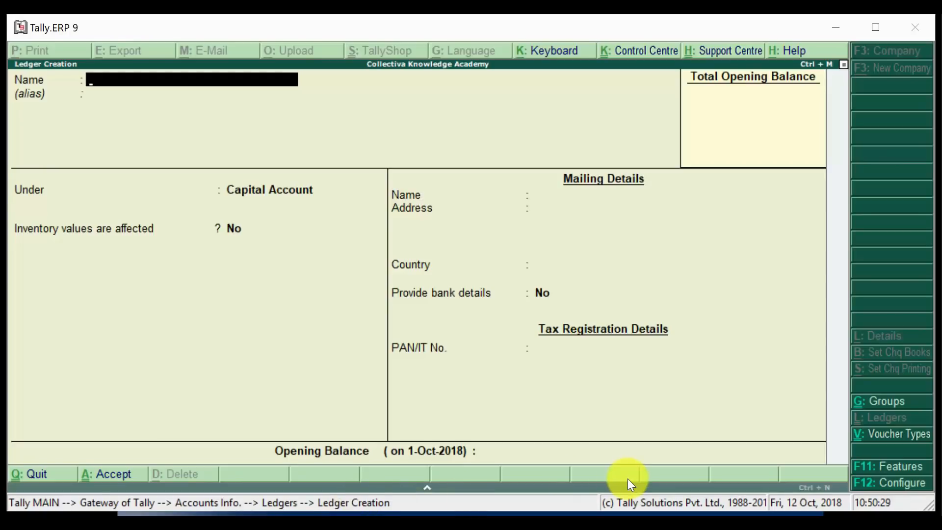
key("Escape")
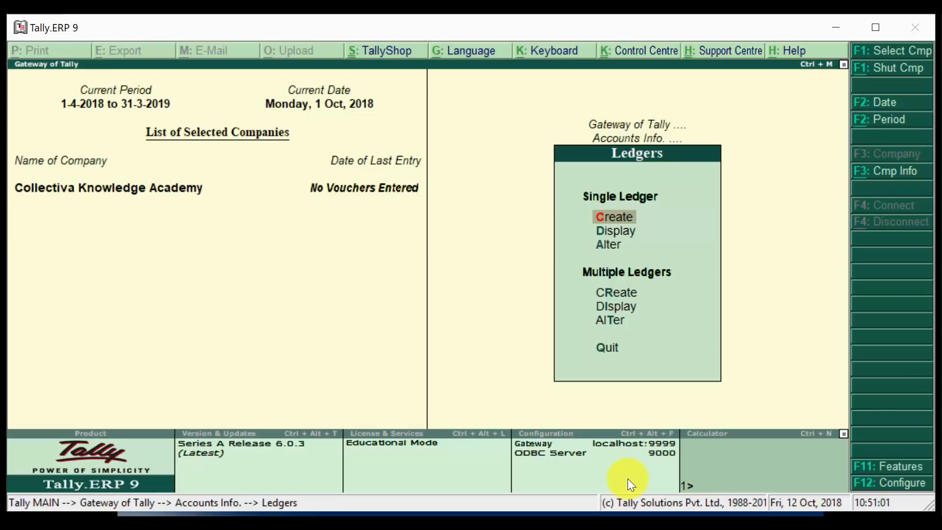
Open the personal account ledger for alteration, review its details, and accept it without changes.
key("Down")
key("Down")
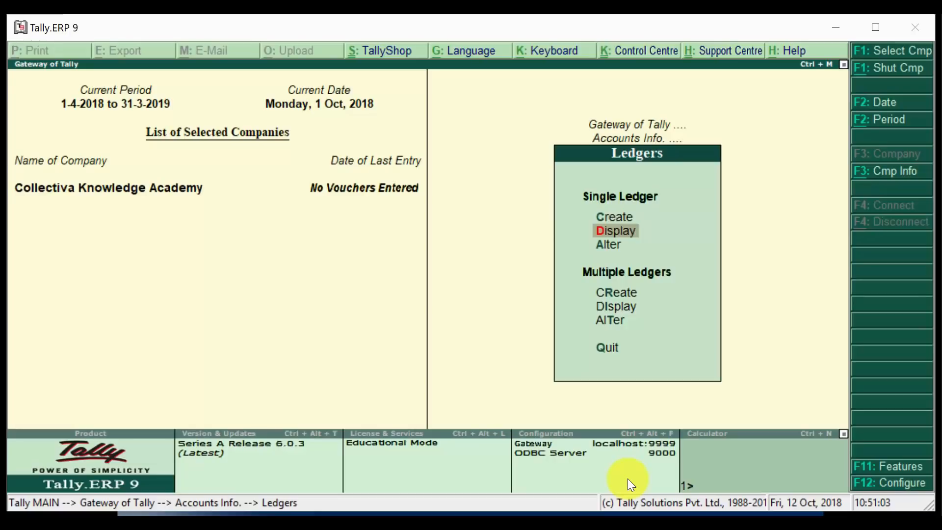
key("Return")
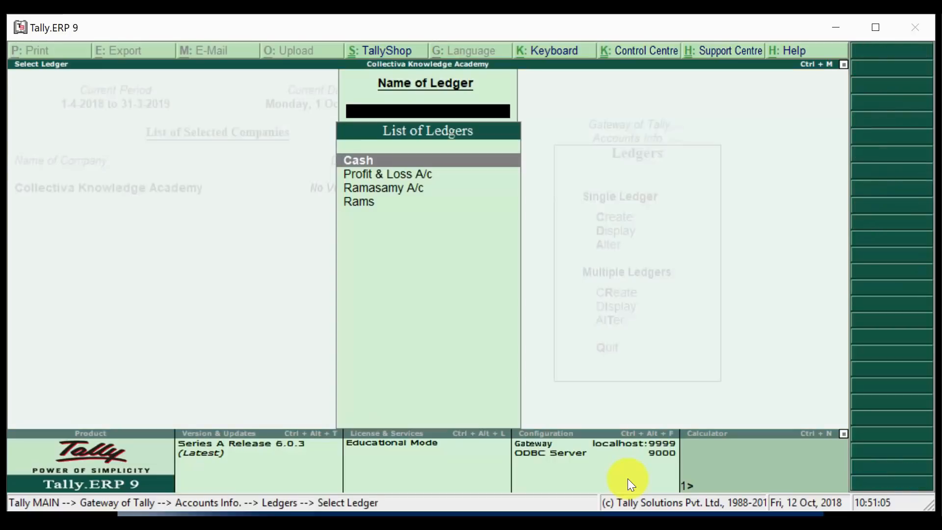
key("Down")
key("Down")
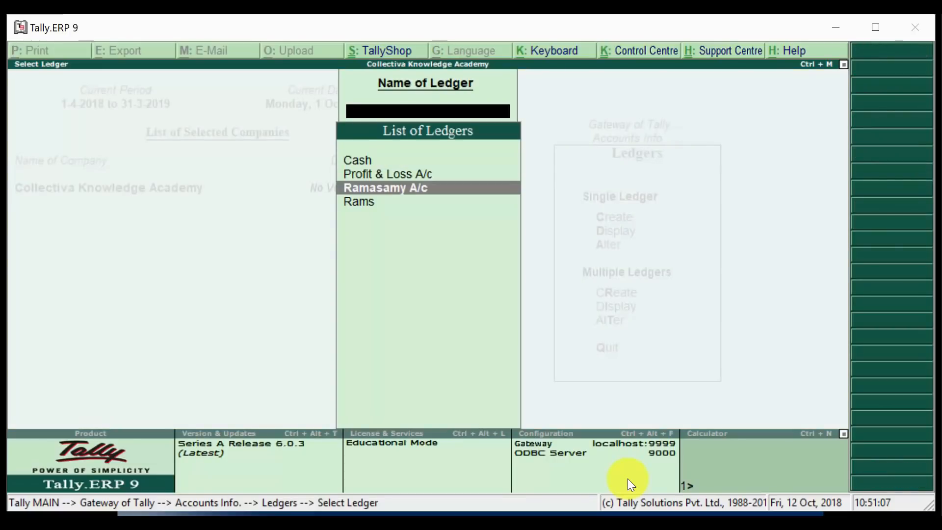
key("Return")
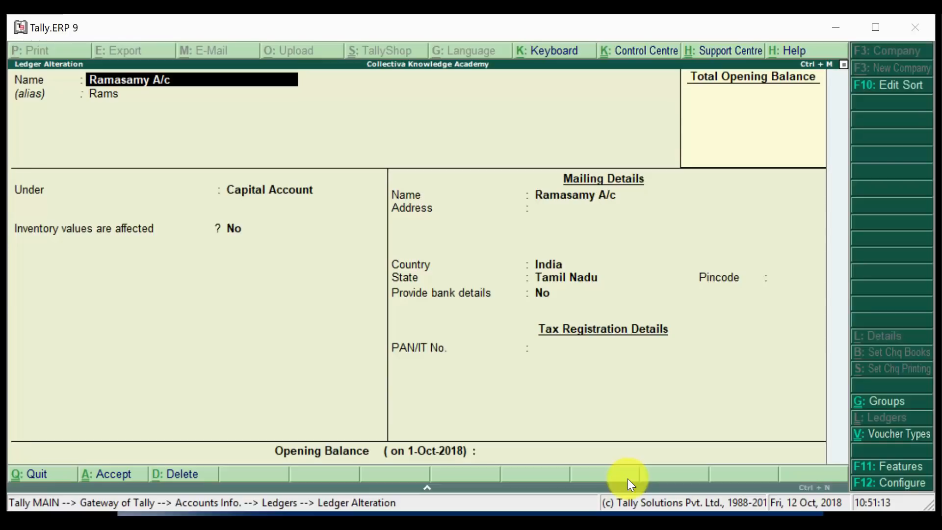
key("ctrl+a")
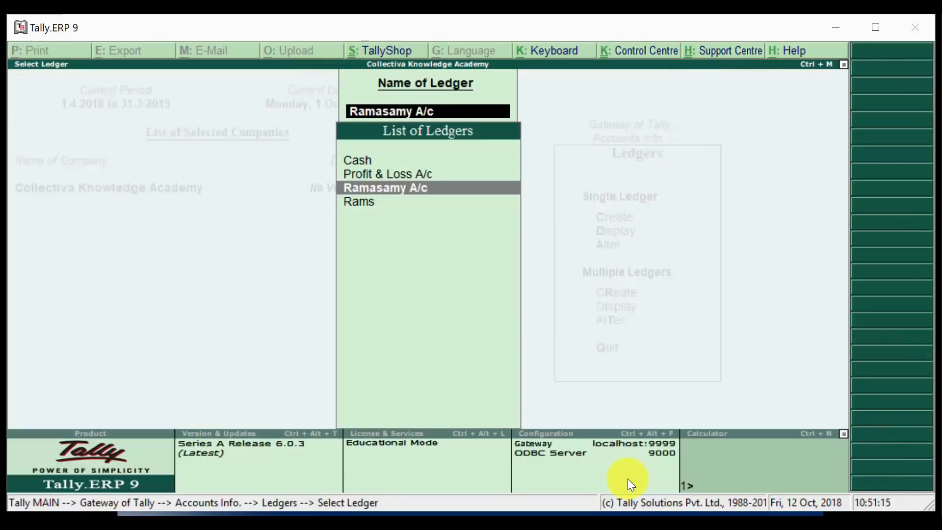
key("Escape")
Start creating another single ledger, naming it Test A/c and leaving the alias blank.
key("Up")
key("Up")
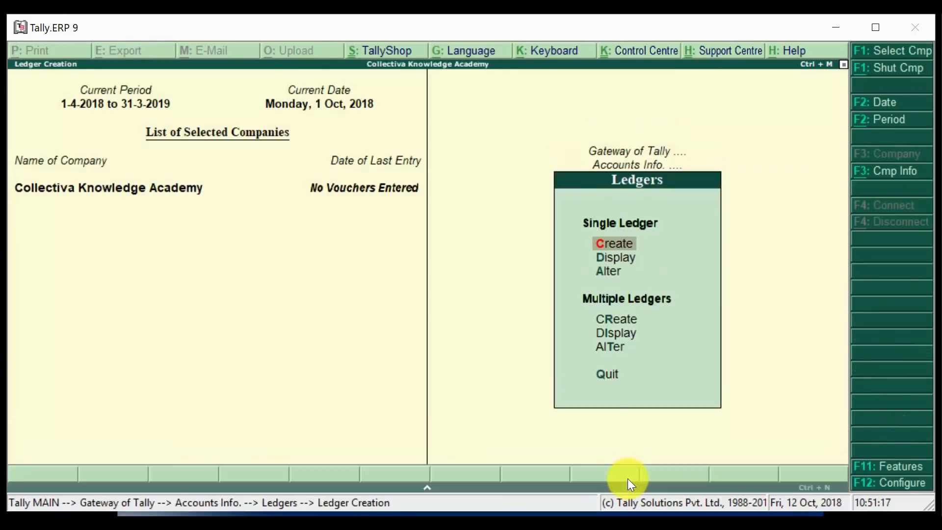
key("Return")
type("Test Ac")
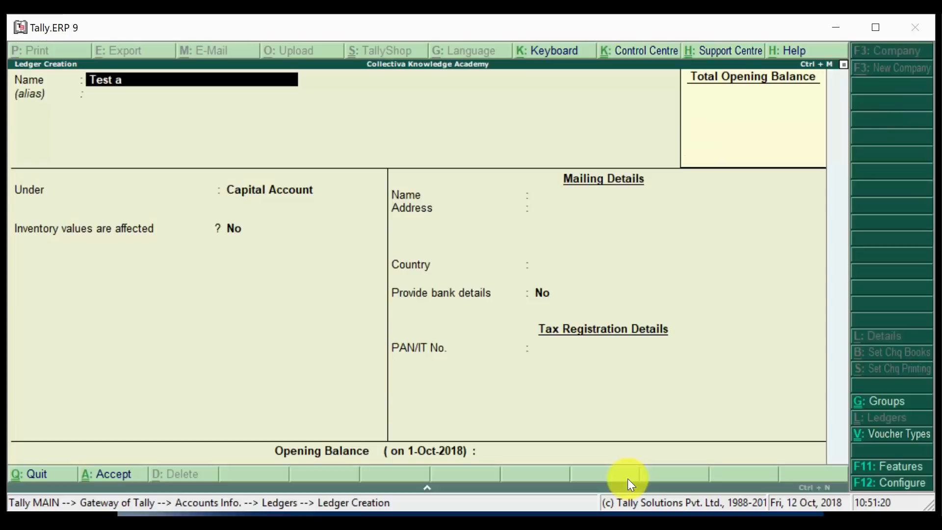
key("BackSpace")
key("BackSpace")
type("A/c")
key("Return")
Filter the groups by "Ex", place Test A/c under Direct Expenses, and save the ledger.
key("Up")
type("Ex")
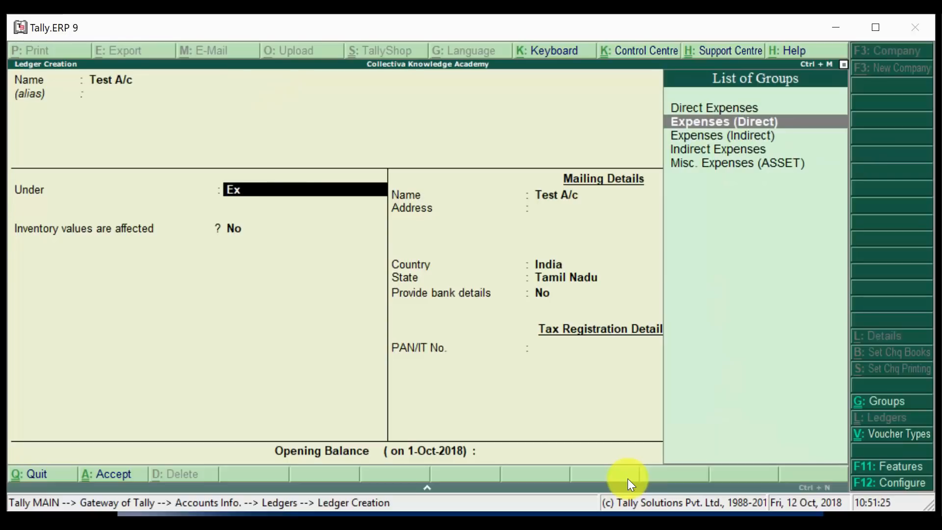
key("Return")
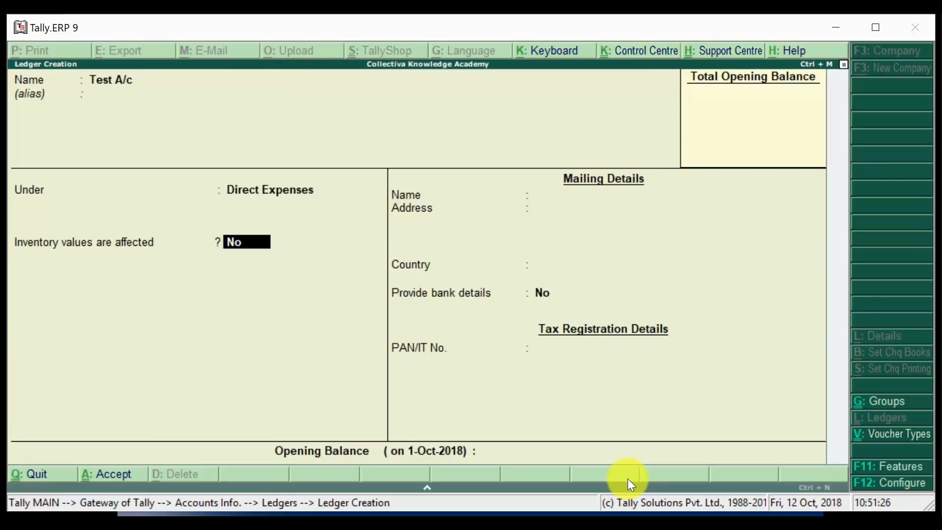
key("ctrl+a")
key("Escape")
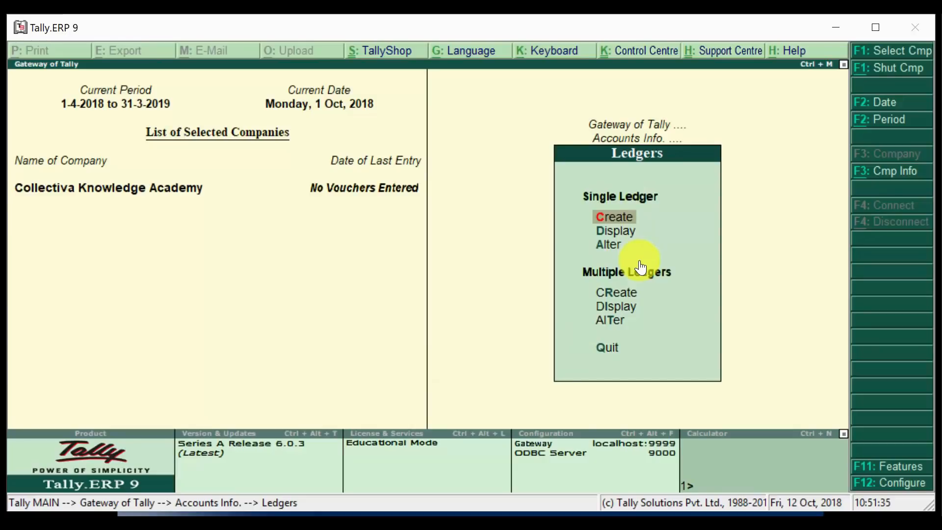
Open the Test A/c ledger for alteration and delete it.
key("Down")
key("Down")
key("Return")
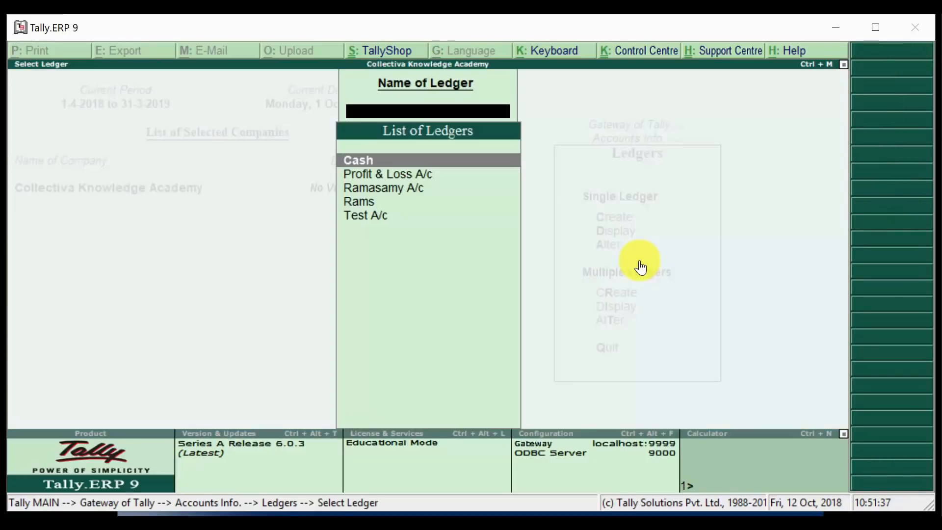
key("Down")
key("Down")
key("Down")
key("Down")
key("Return")
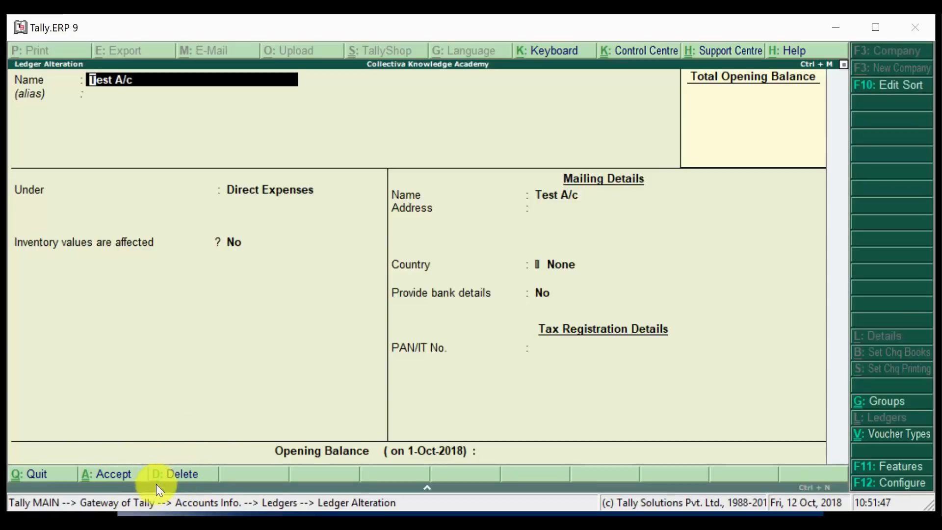
left_click(219, 472)
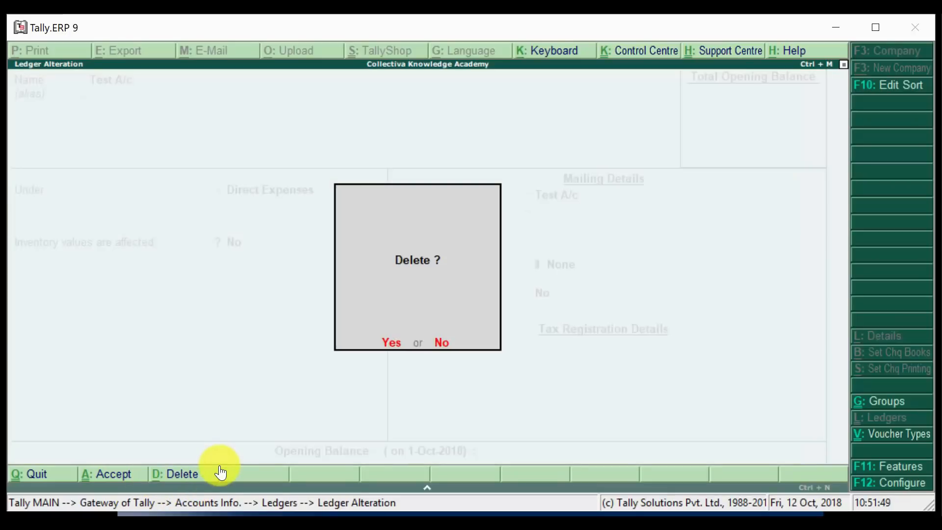
key("Return")
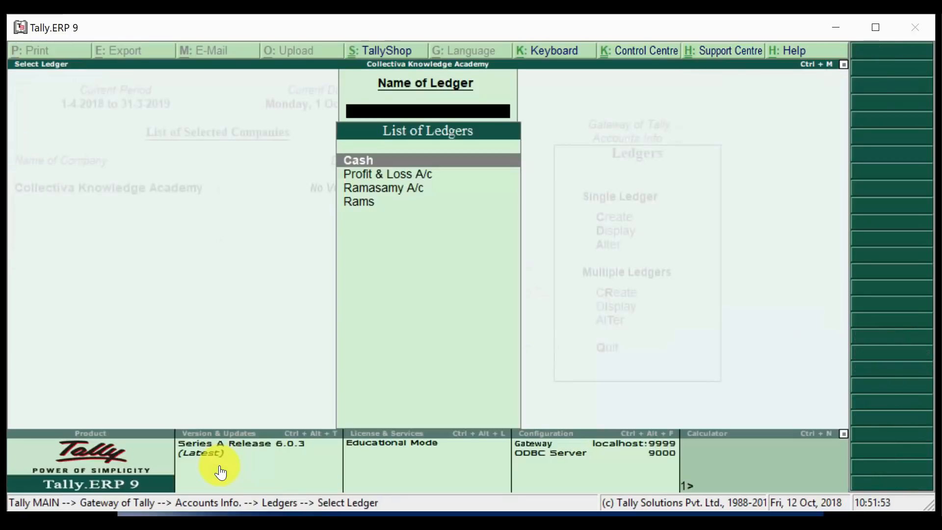
Return to the Gateway of Tally and switch to the PowerPoint slide show on creating account groups and ledgers.
key("Escape")
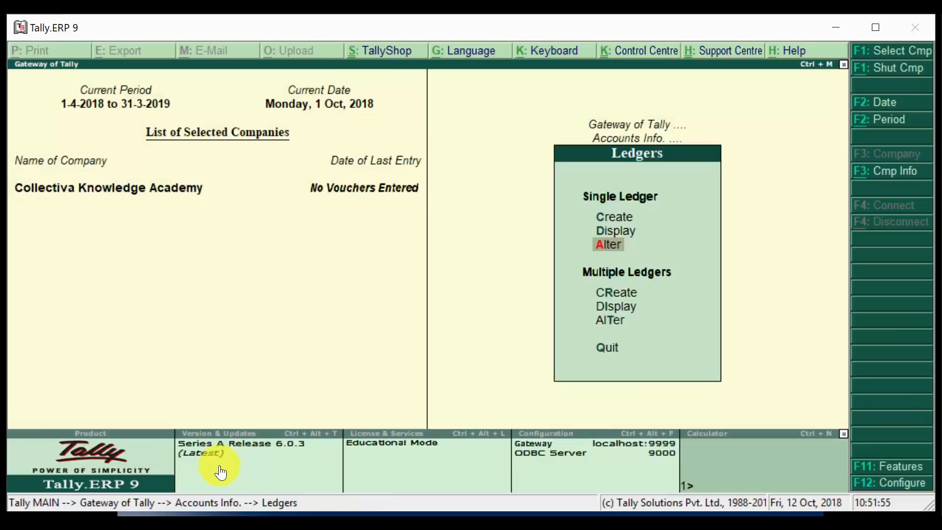
key("Escape")
key("Escape")
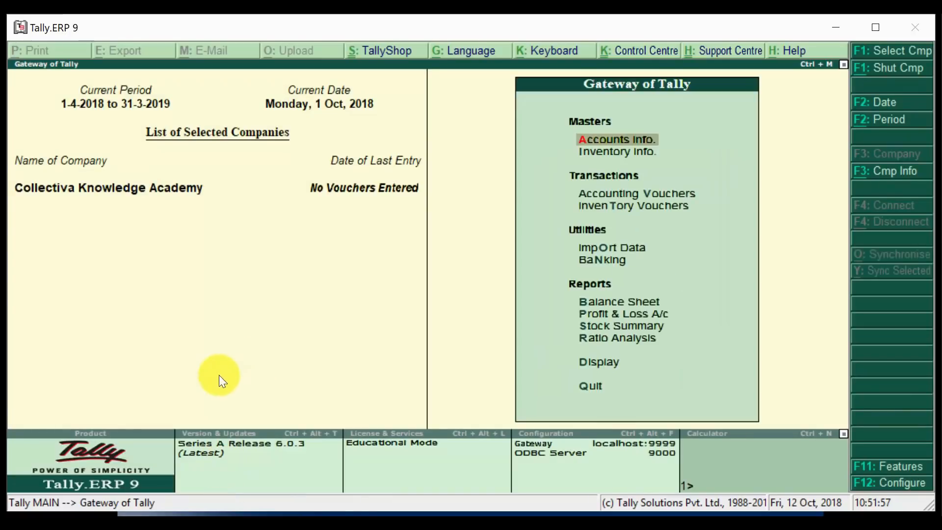
mouse_move(456, 481)
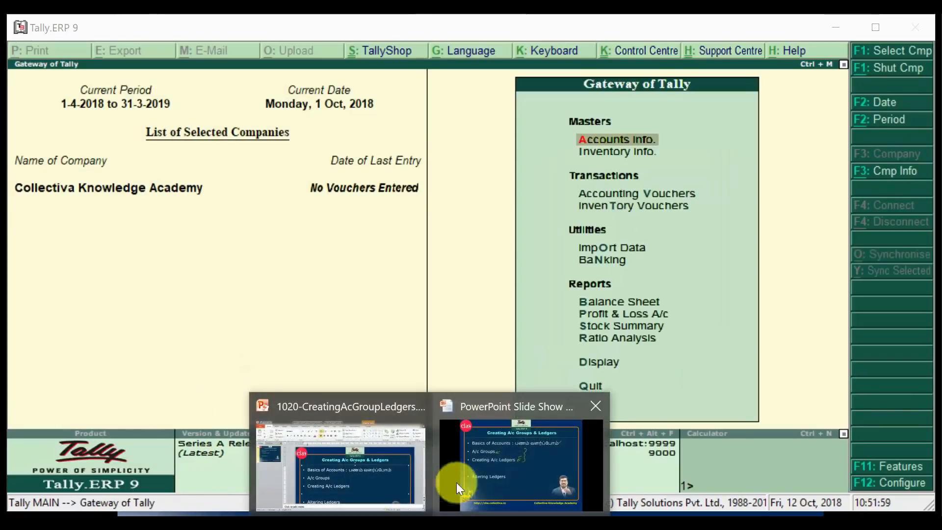
left_click(505, 468)
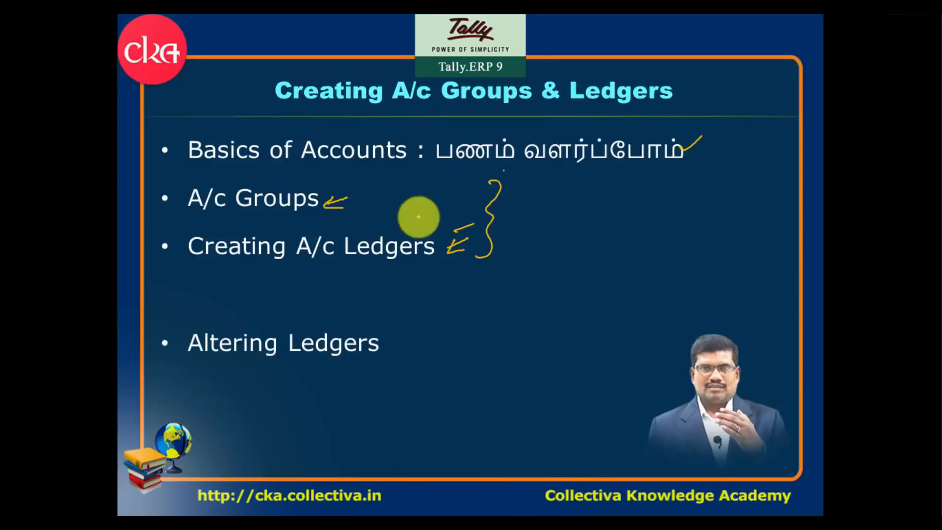